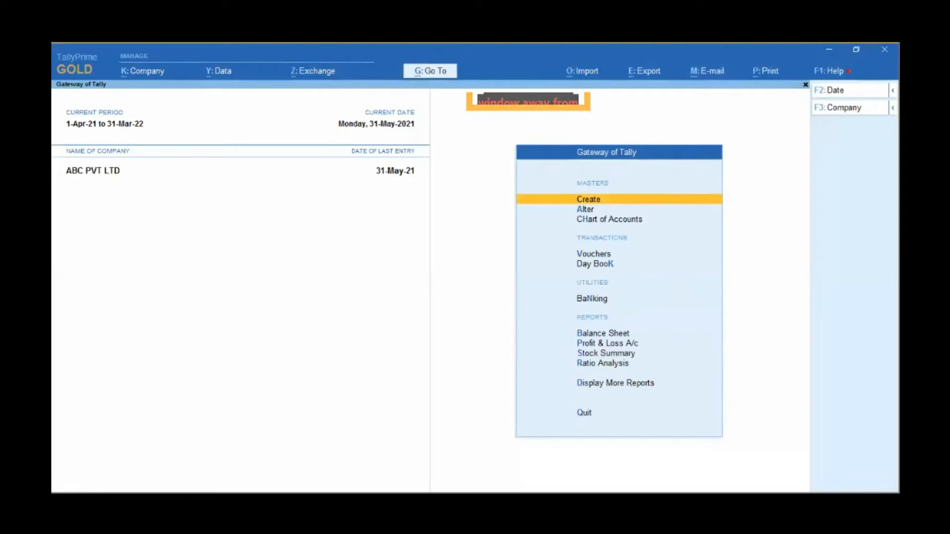
- Open the local TDL configuration from TDL management and set loading of selected TDL files on startup to Yes
key(F1)
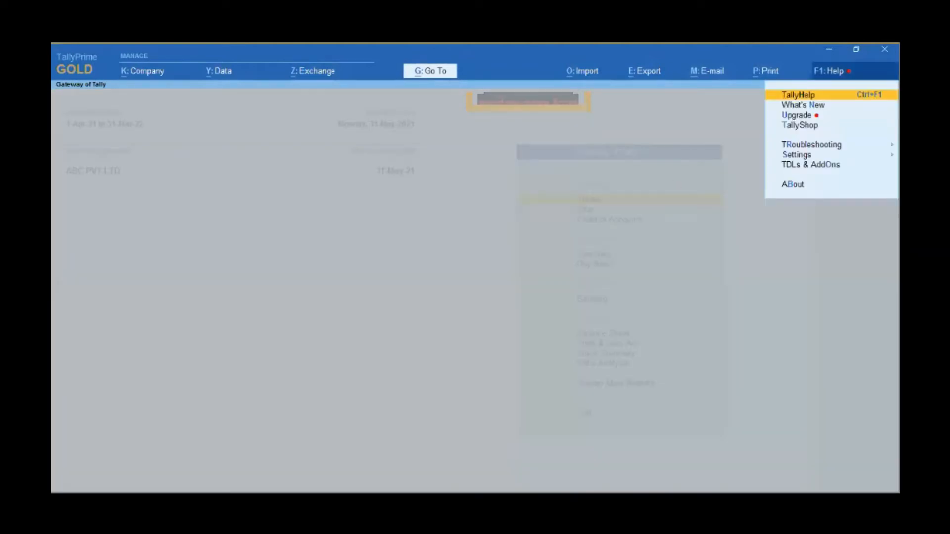
key(l)
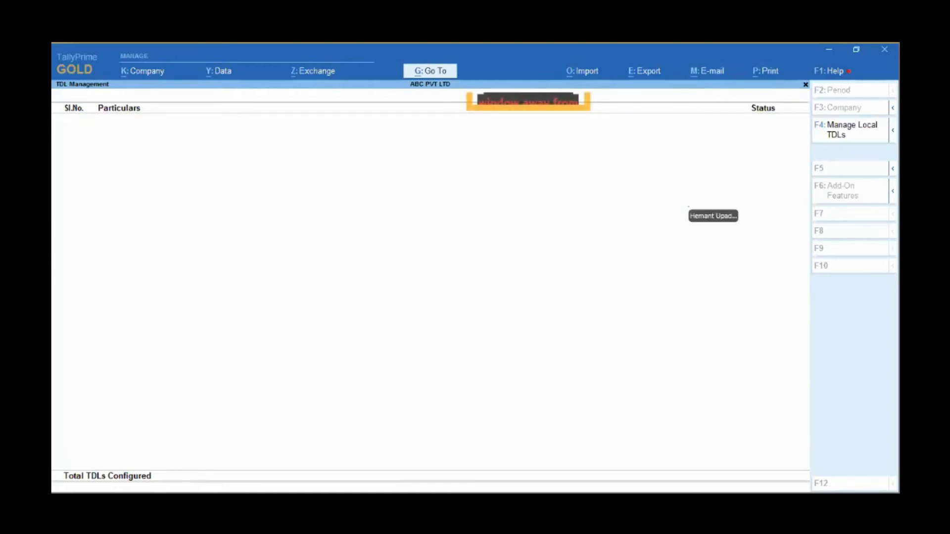
key(F4)
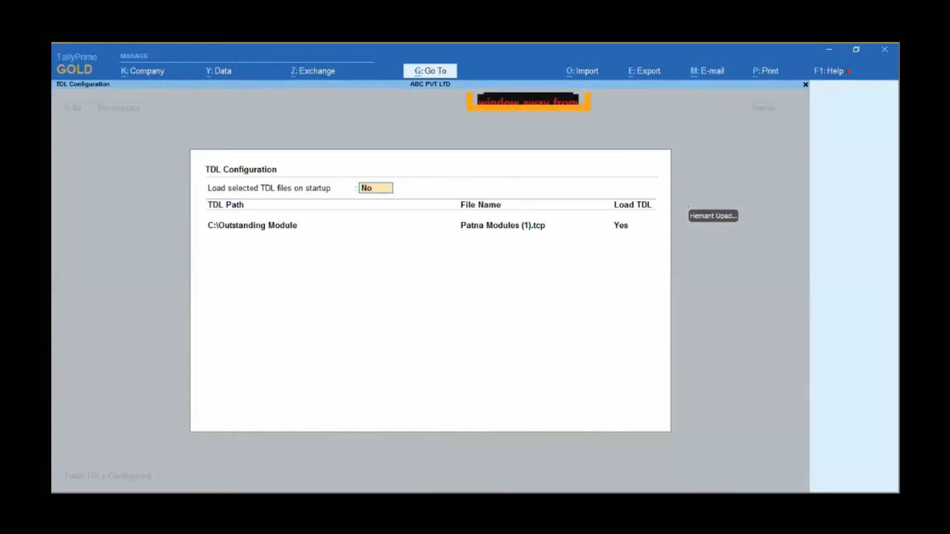
text(y)
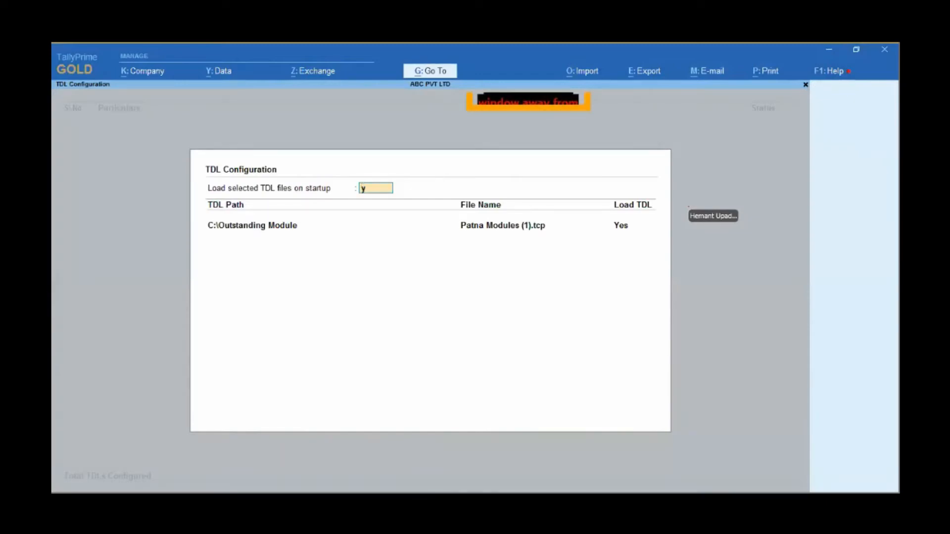
key(Return)
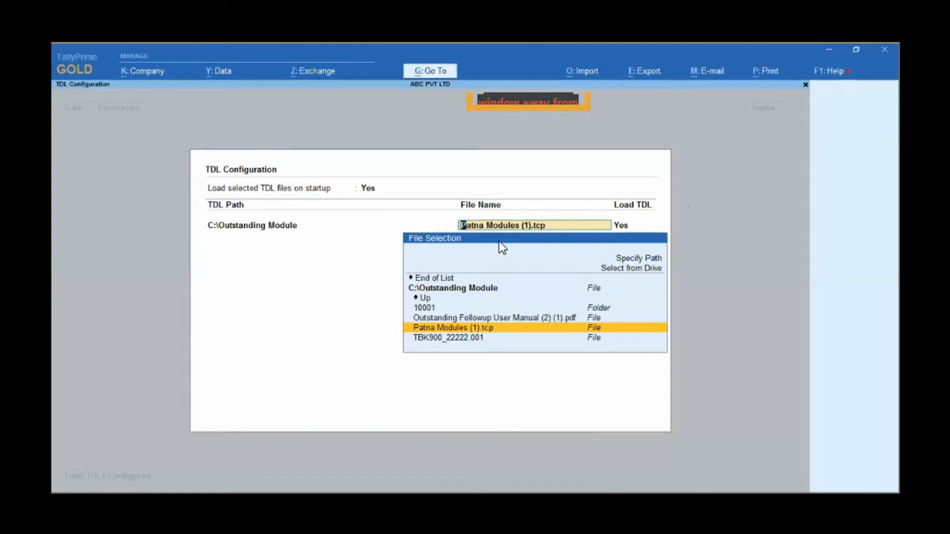
- Choose Patna Modules (1).tcp from C:\Outstanding Module as the TDL file to load and save the configuration
key(Up)
key(Down)
key(Return)
key(Return)
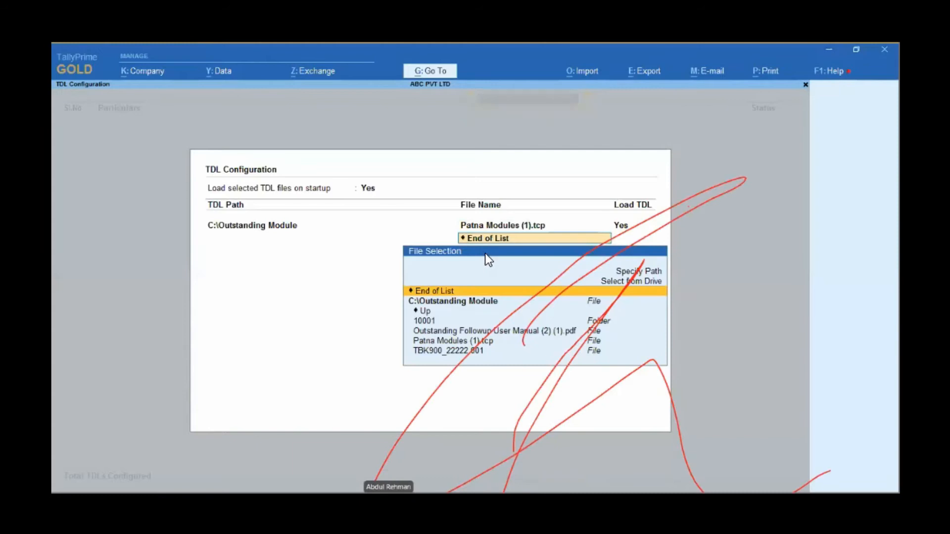
key(Down)
key(Down)
key(Down)
key(Down)
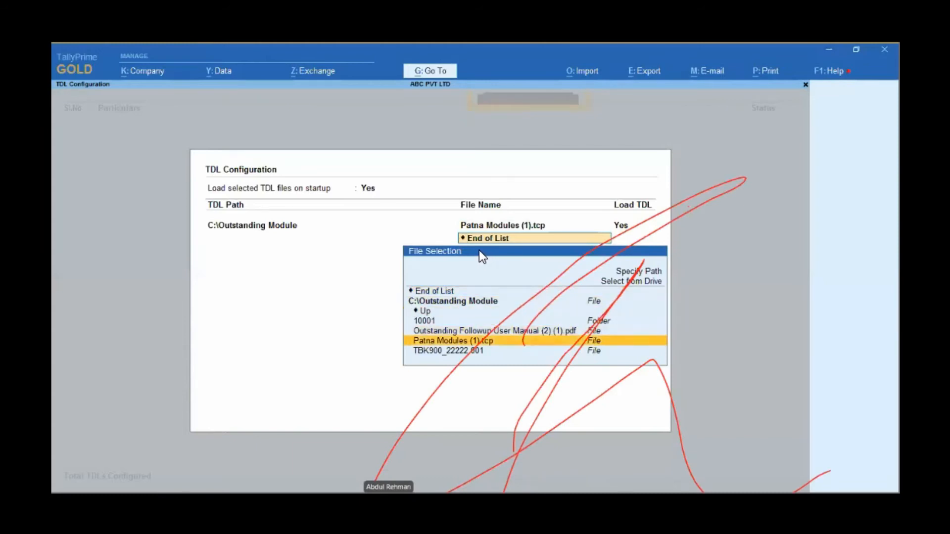
key(ctrl+a)
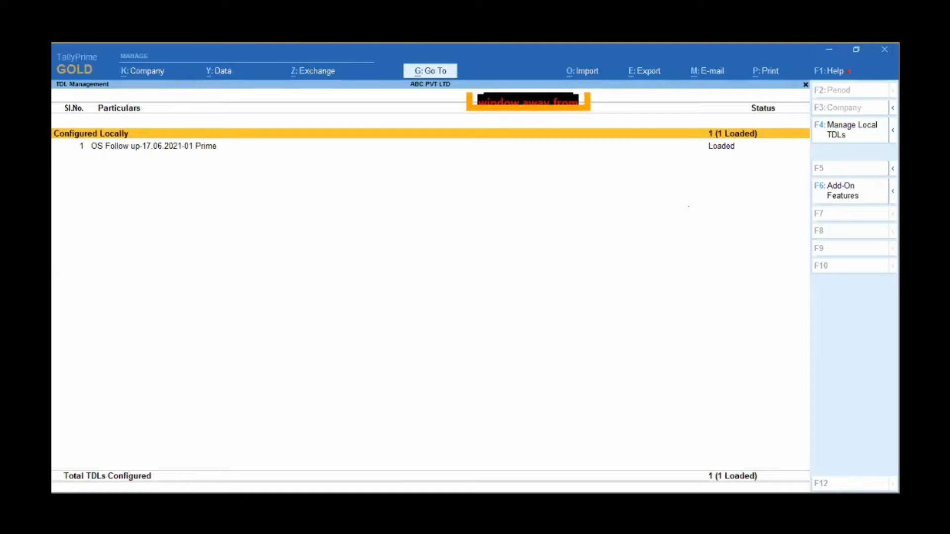
- Review the saved local TDL configuration and look over the Set Day and task management options in Add-On Features
key(F4)
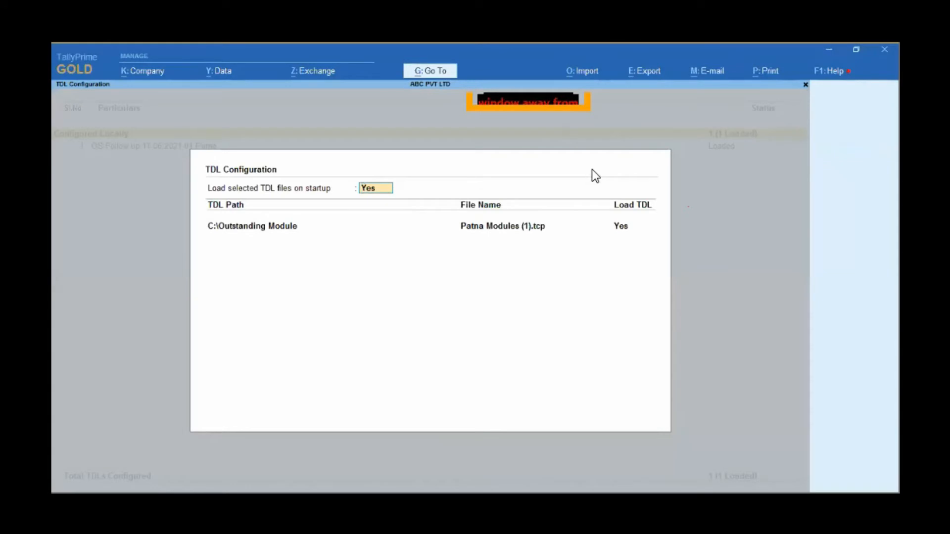
key(Escape)
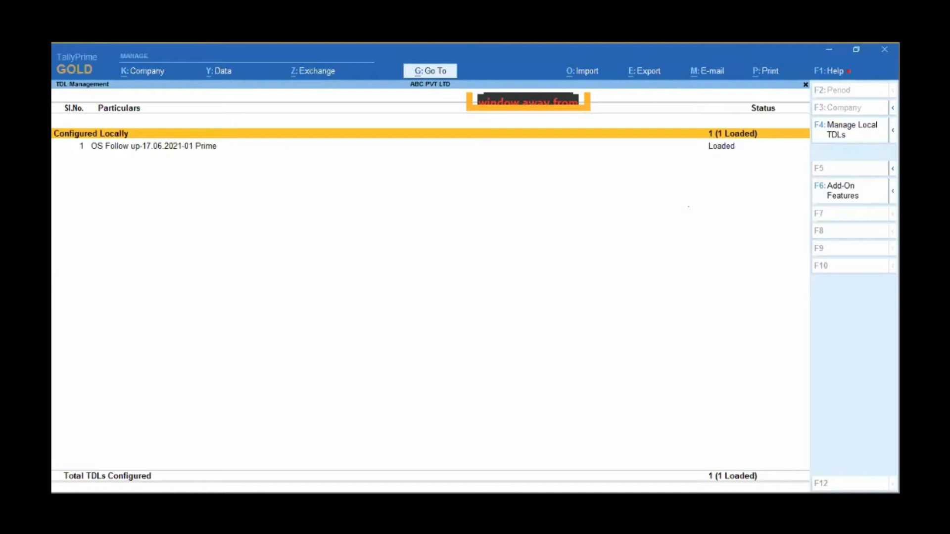
key(F6)
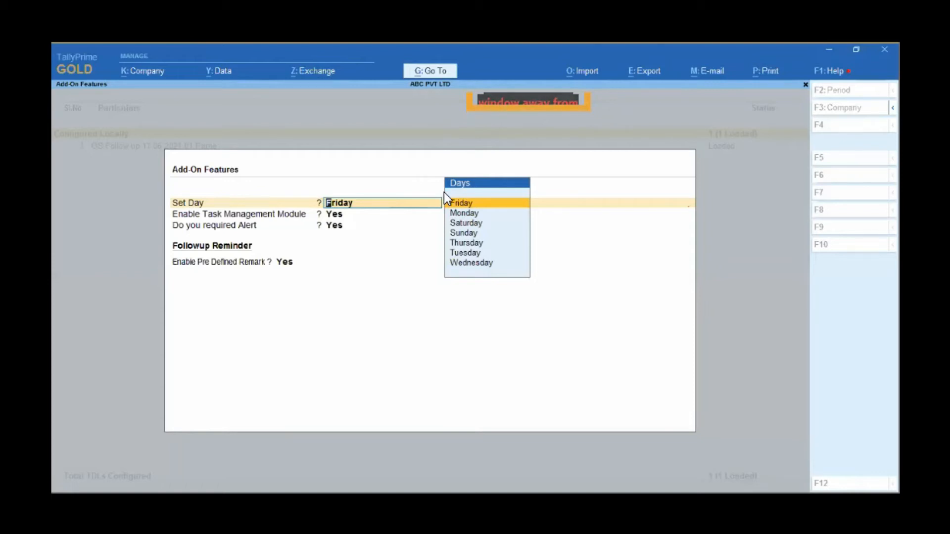
key(Return)
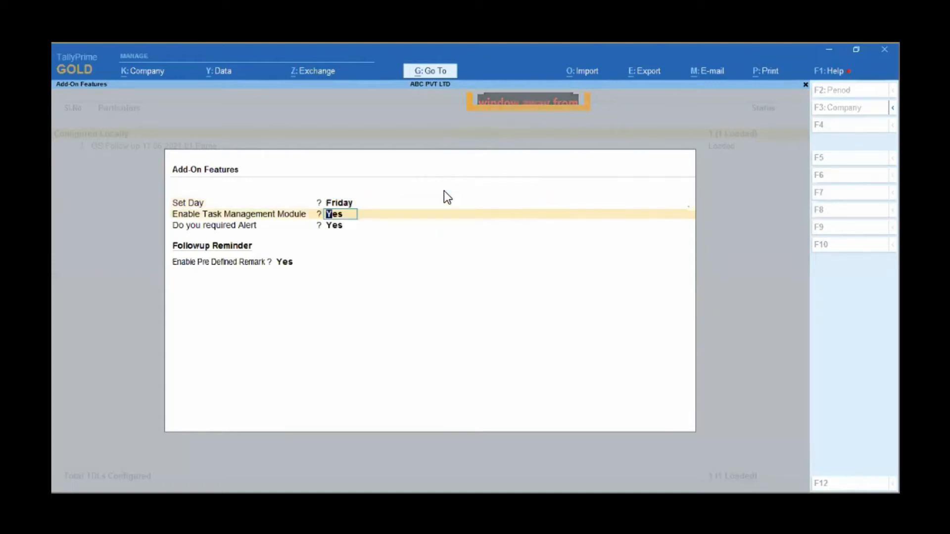
key(Return)
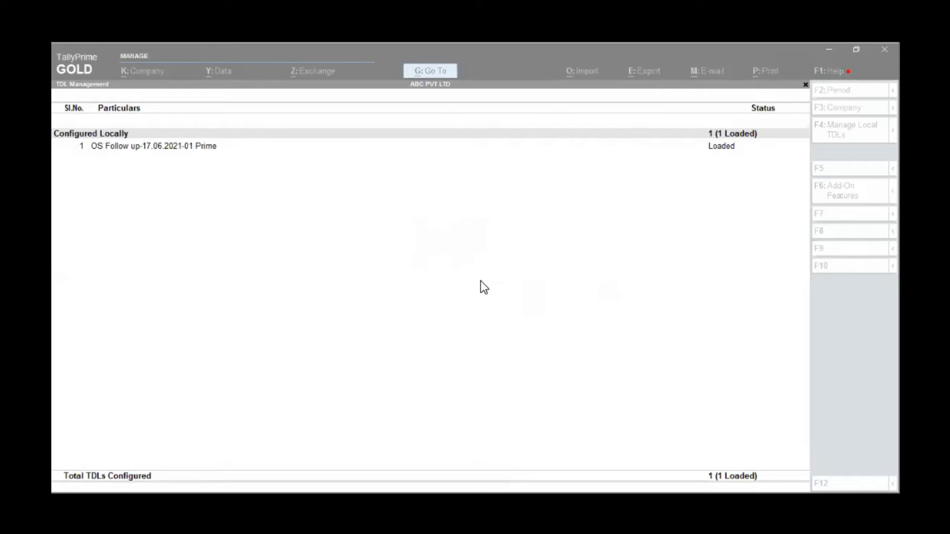
click(474, 244)
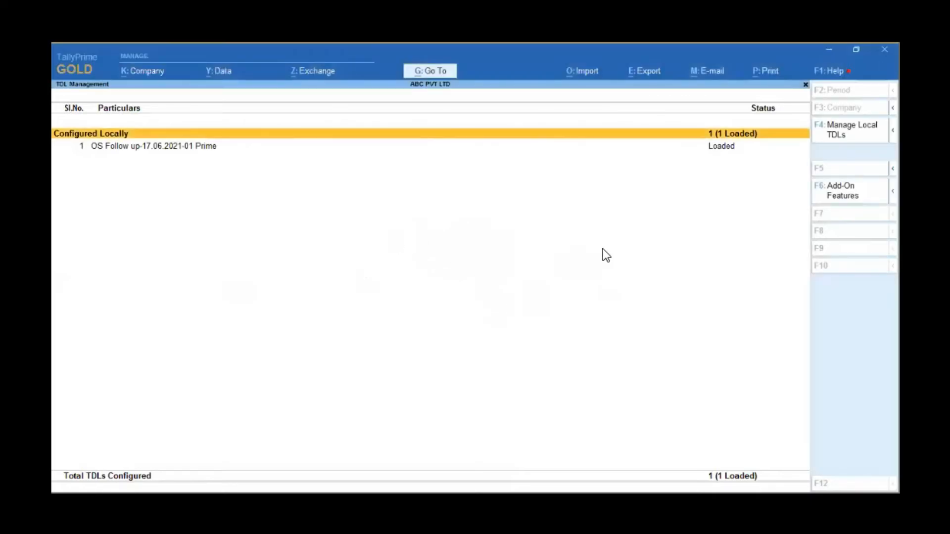
- Accept the Add-On Features with Set Day Friday, task management, alerts and predefined remarks set to Yes, including the remarks list
key(F6)
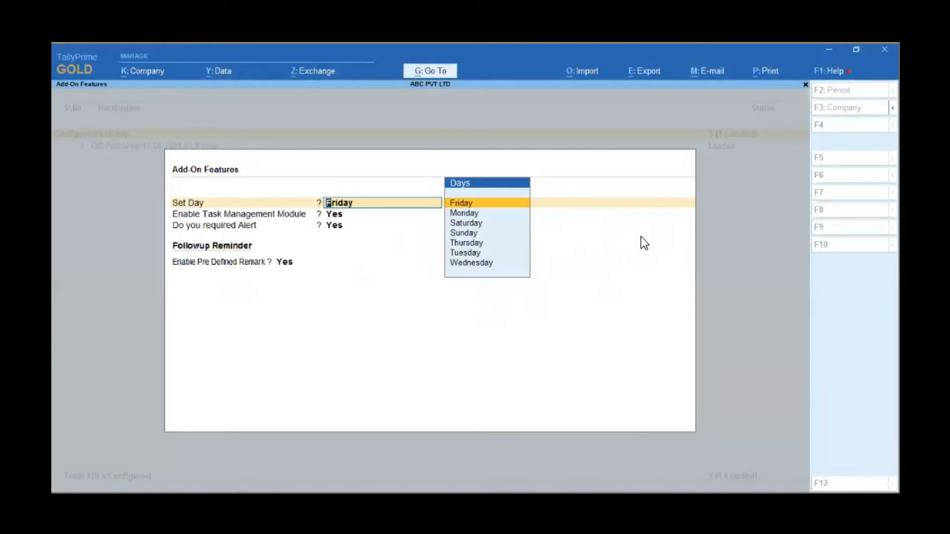
key(Return)
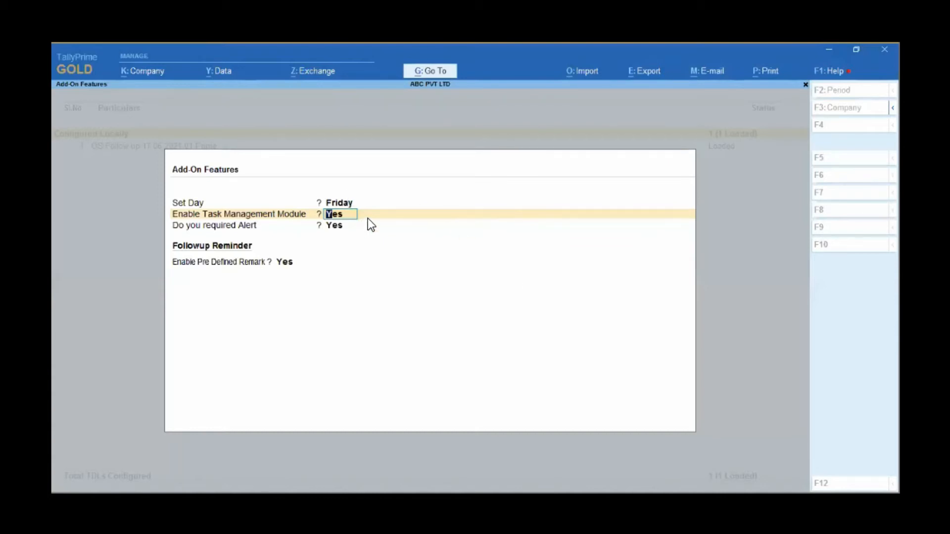
click(331, 228)
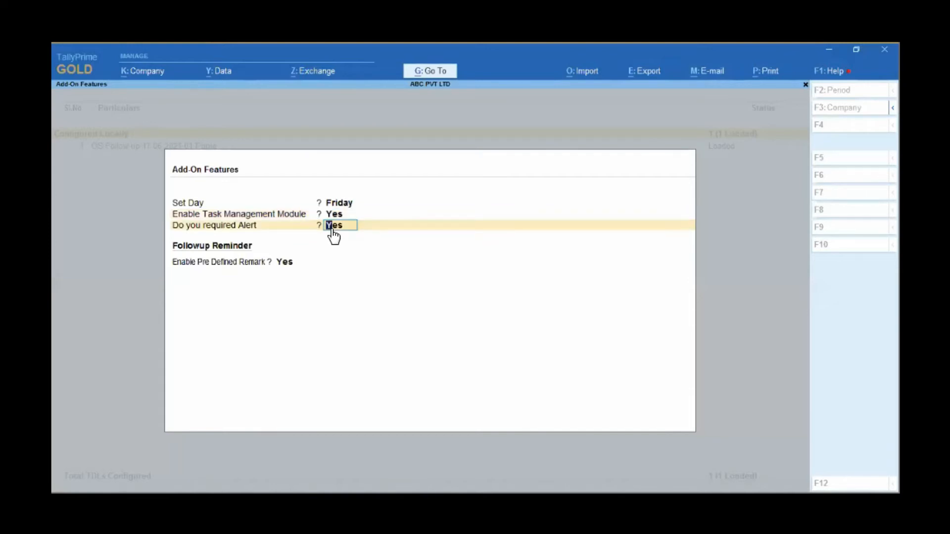
click(286, 264)
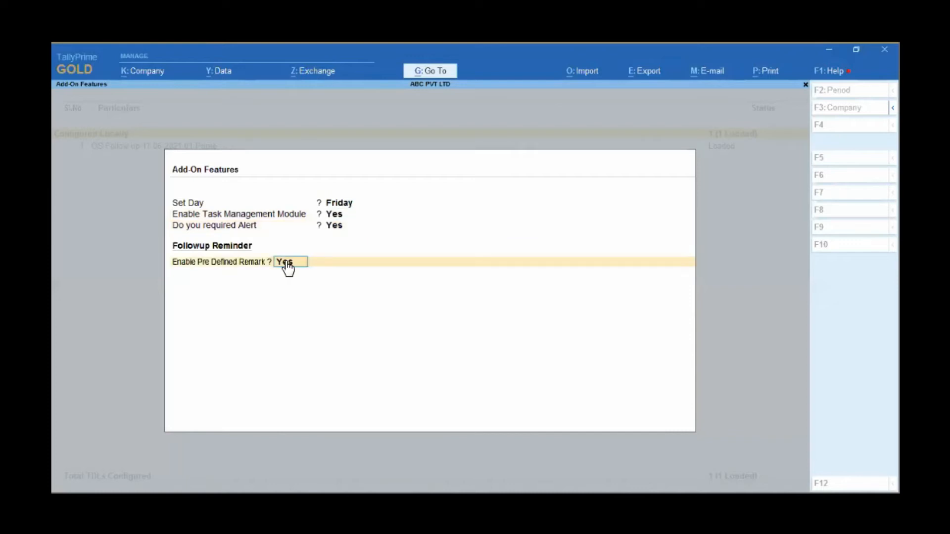
key(Return)
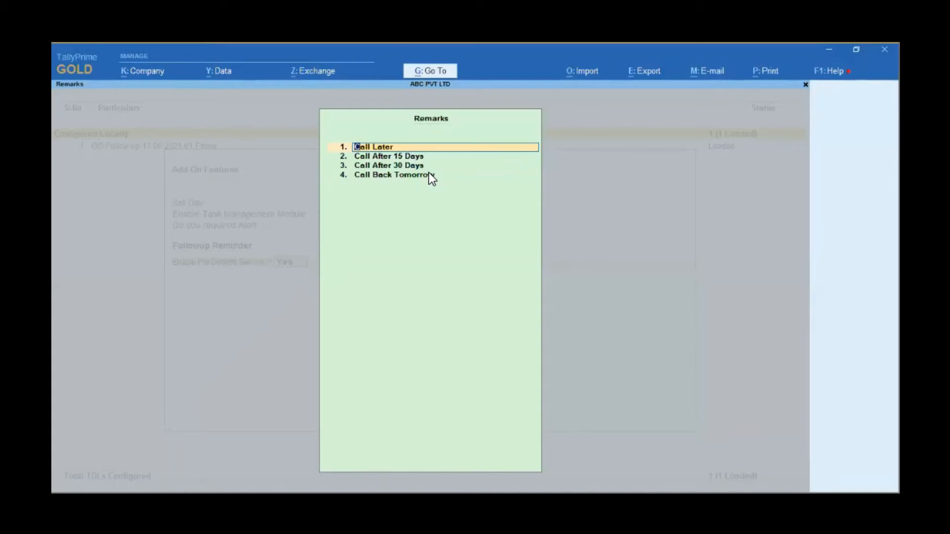
key(ctrl+a)
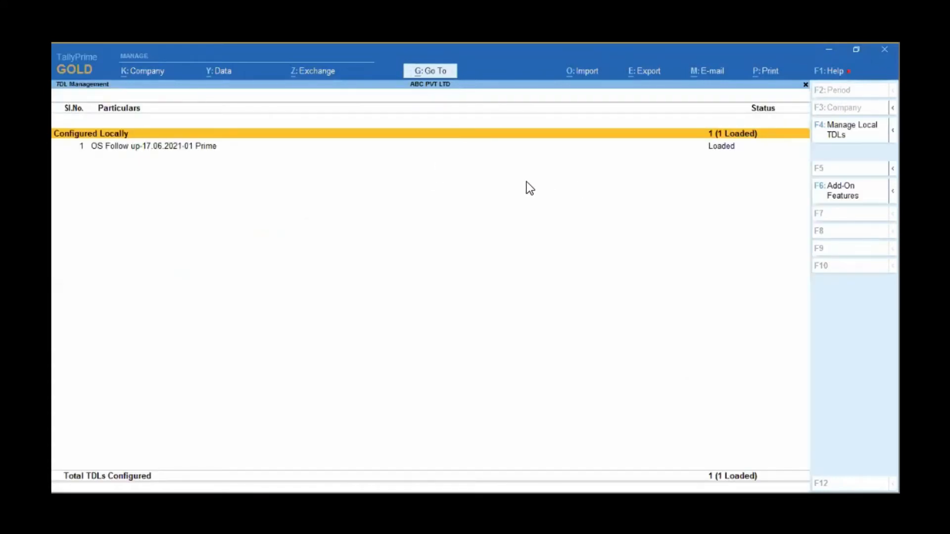
key(Escape)
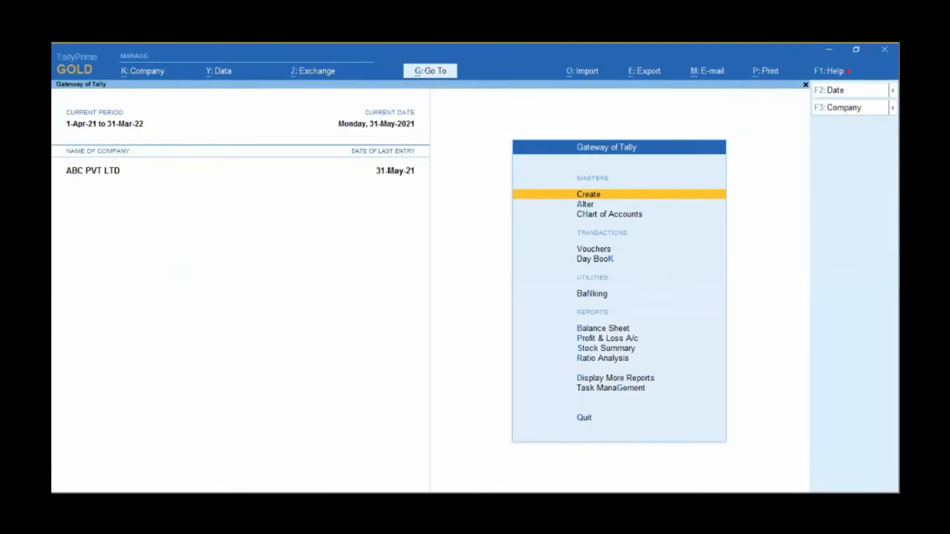
- Revisit the local TDL configuration and the Add-On Features settings, and return to the Gateway of Tally
key(F1)
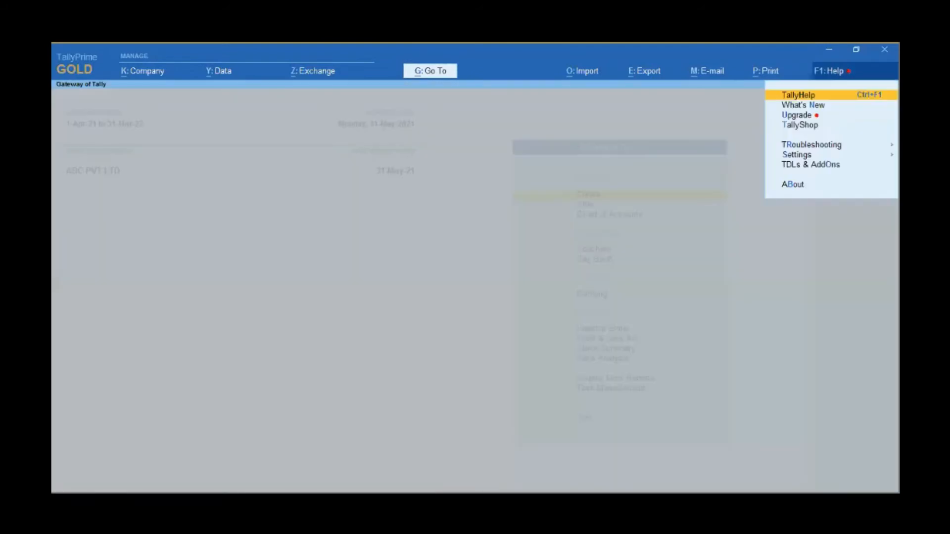
key(o)
key(F4)
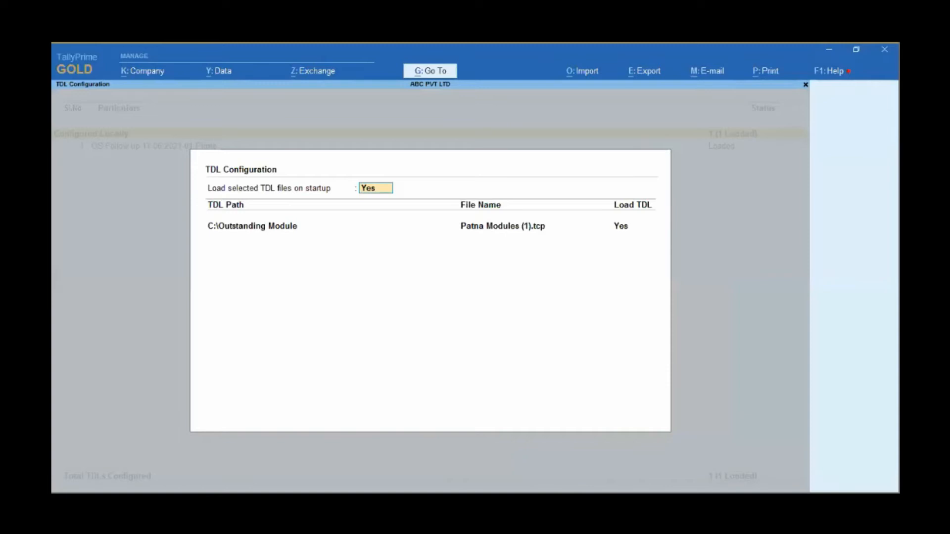
key(ctrl+a)
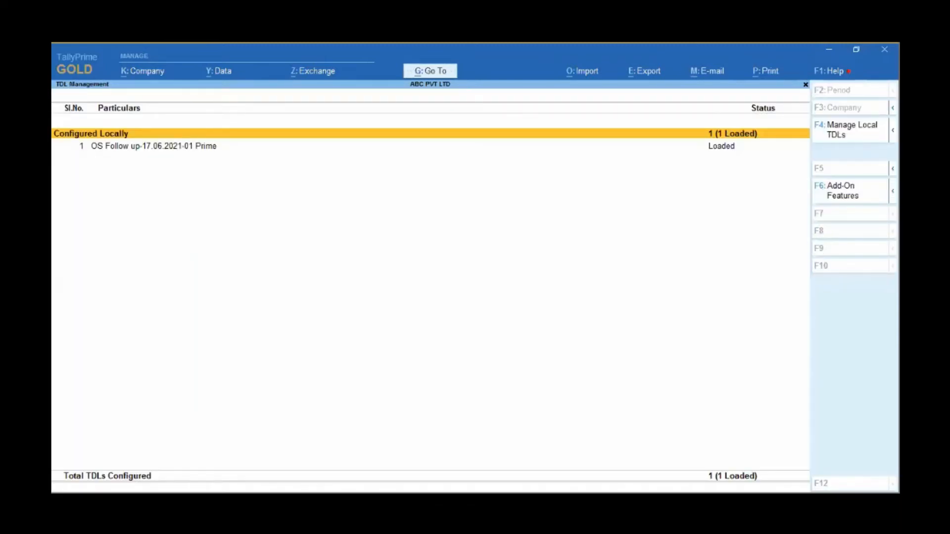
key(F6)
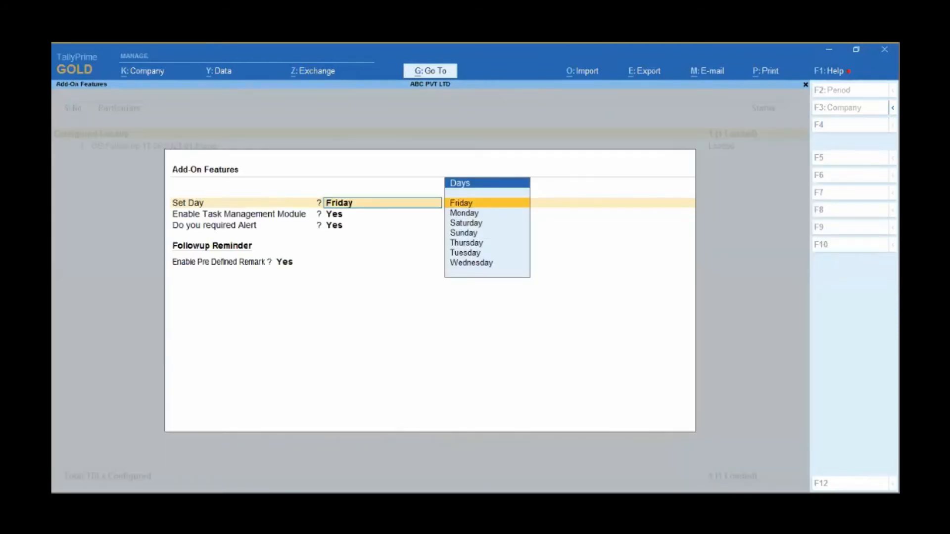
key(BackSpace)
key(Escape)
key(y)
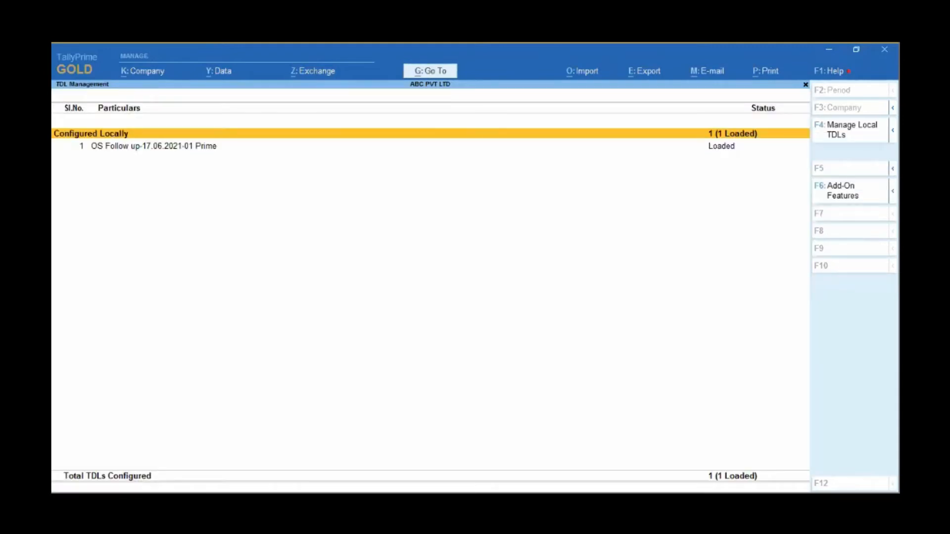
key(Escape)
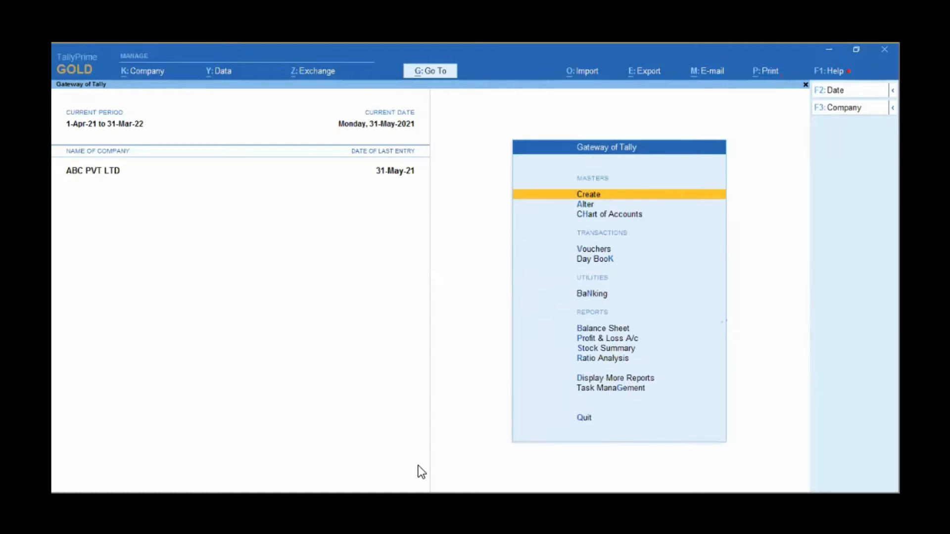
- Open the Followup Customers report under Task Management for the Sundry Debtors group and drill down into Sundry Debtors - 1
click(619, 389)
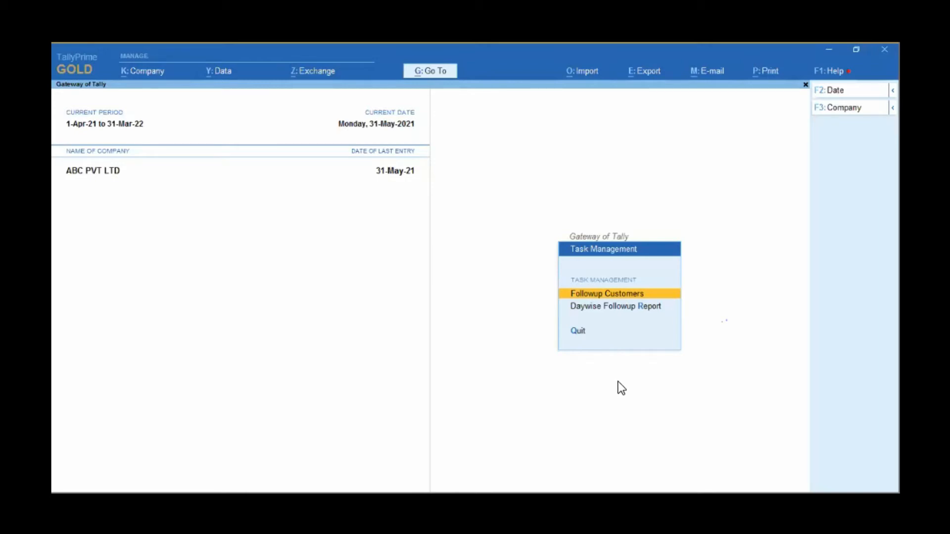
key(Return)
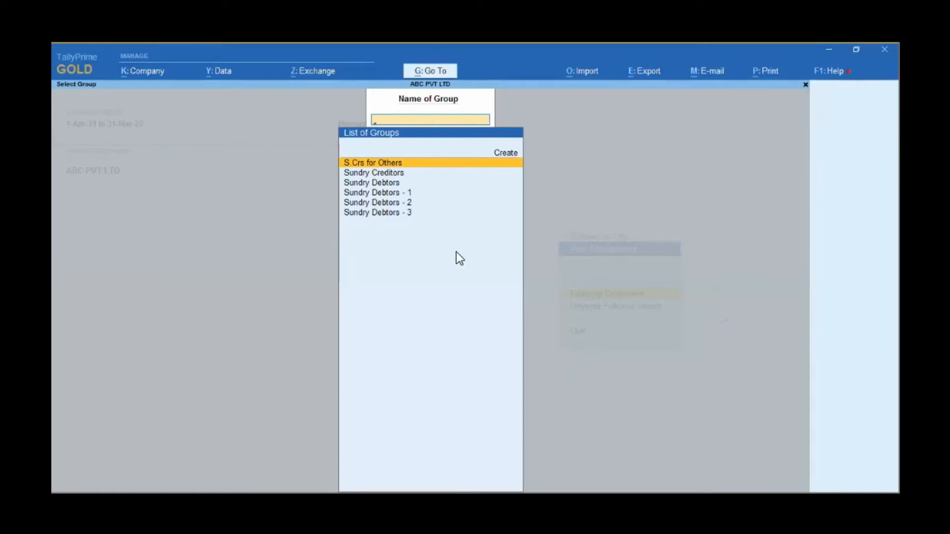
key(Down)
key(Down)
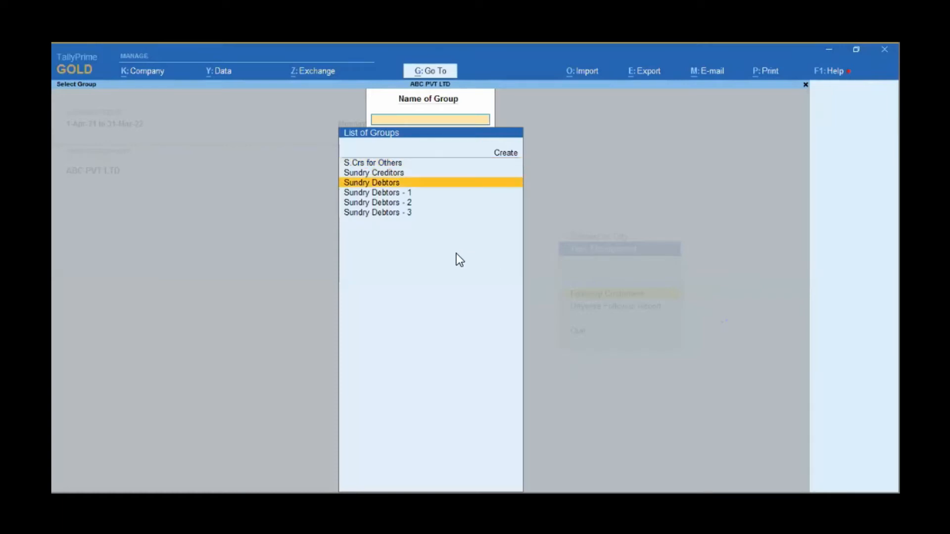
key(Return)
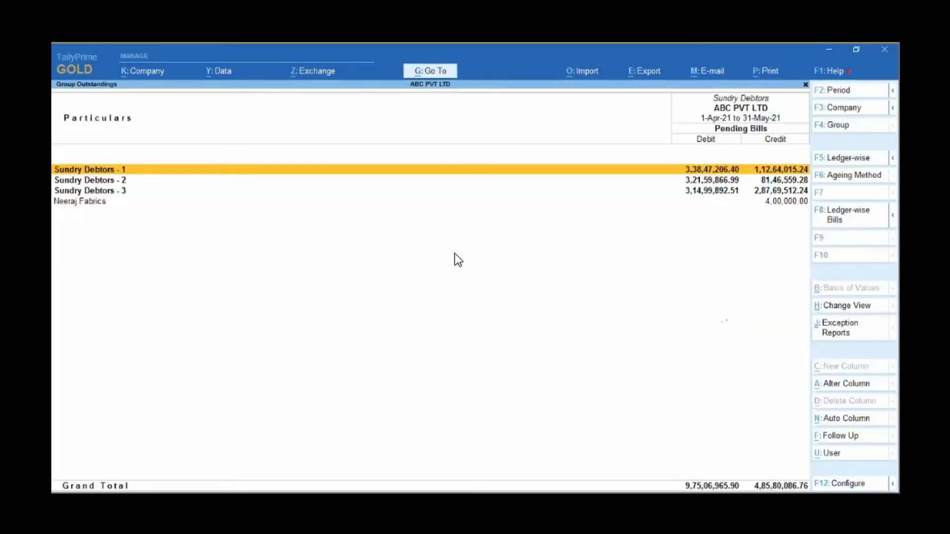
key(Return)
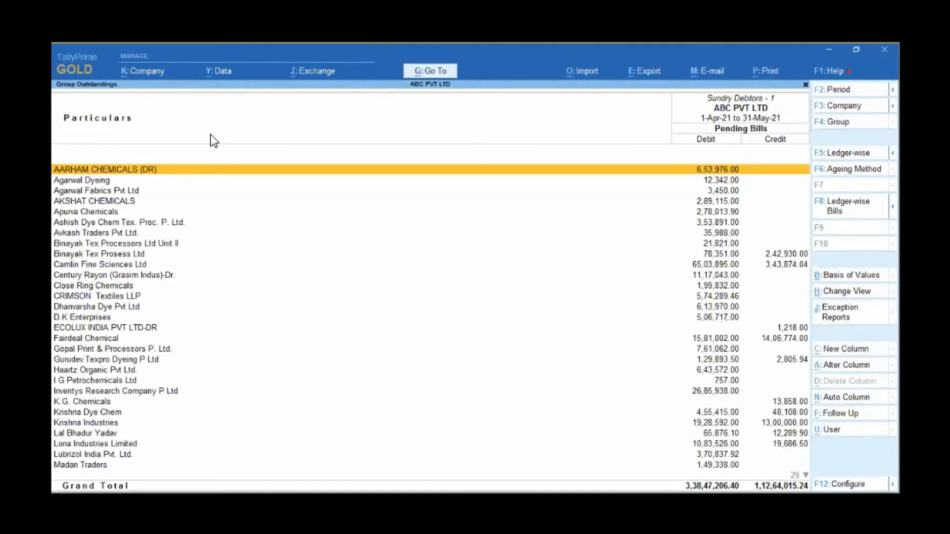
- Drill into Agarwal Dyeing in the group outstandings, and back out to the Gateway of Tally
click(99, 182)
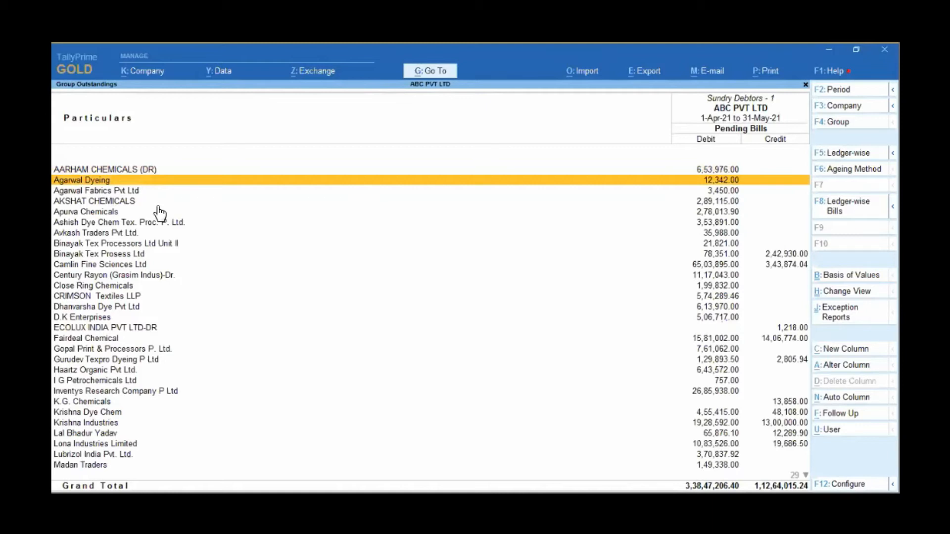
key(Return)
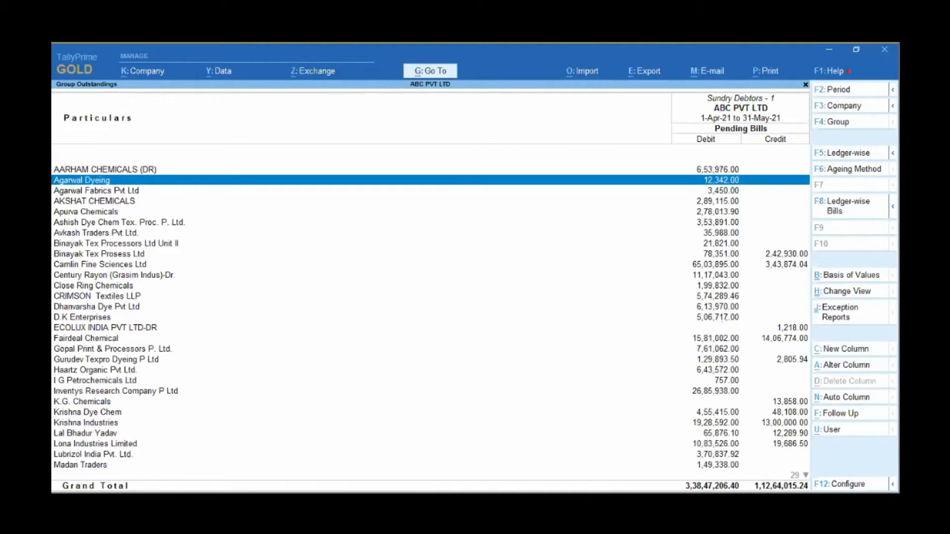
key(Escape)
key(Escape)
key(Escape)
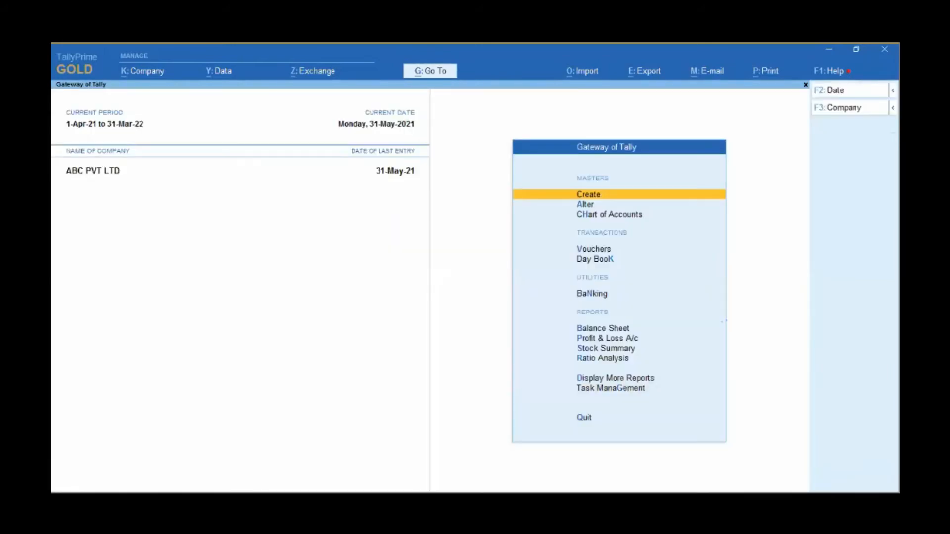
- View the Receivables outstandings report under Statements of Accounts, and back out of it
key(d)
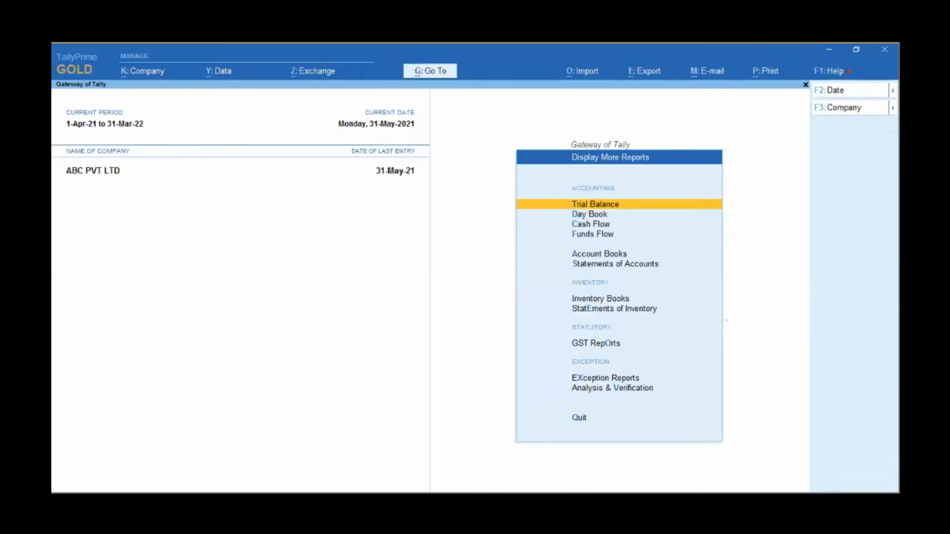
key(Down)
key(Down)
key(Down)
key(Down)
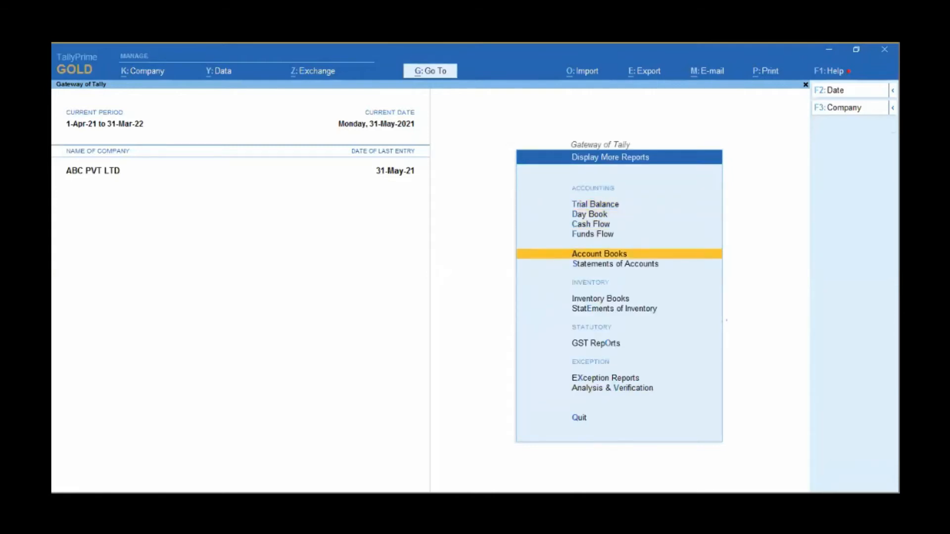
key(Return)
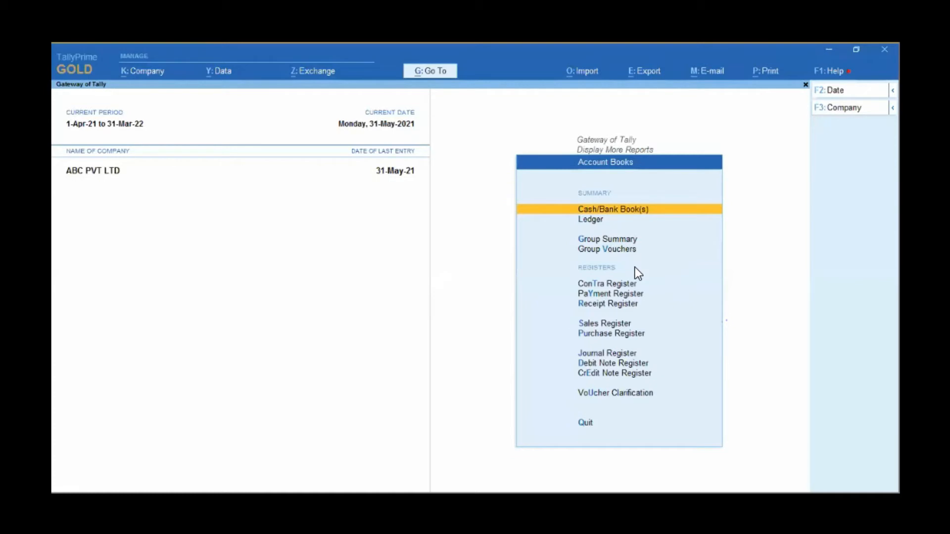
key(Escape)
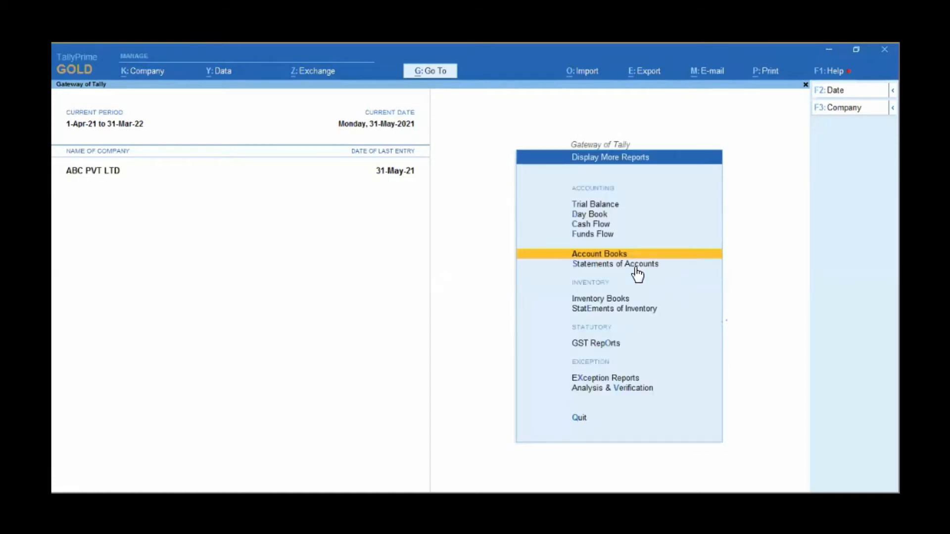
click(634, 267)
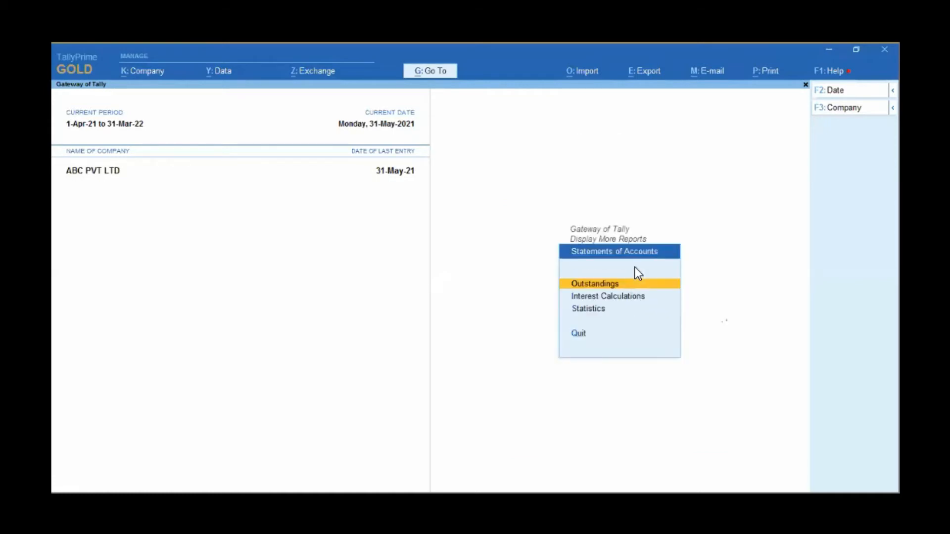
key(Return)
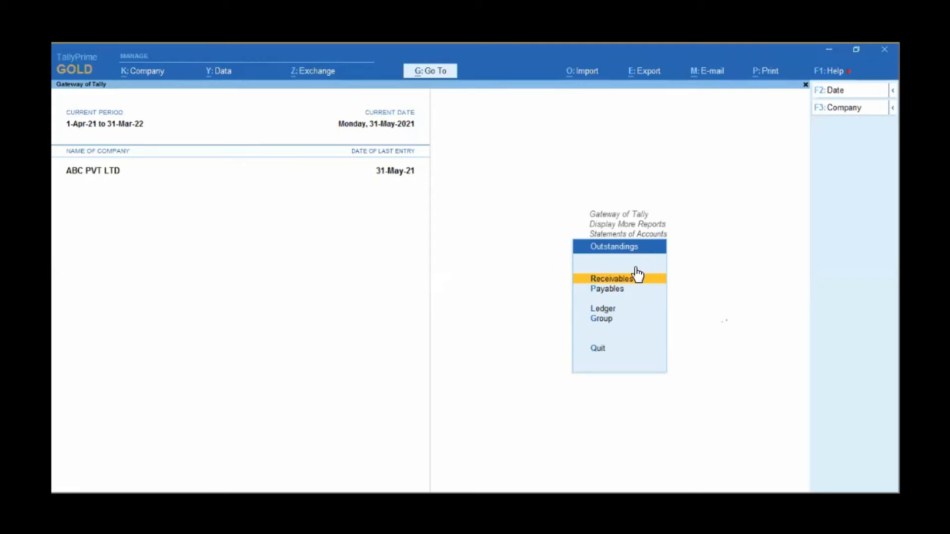
click(635, 271)
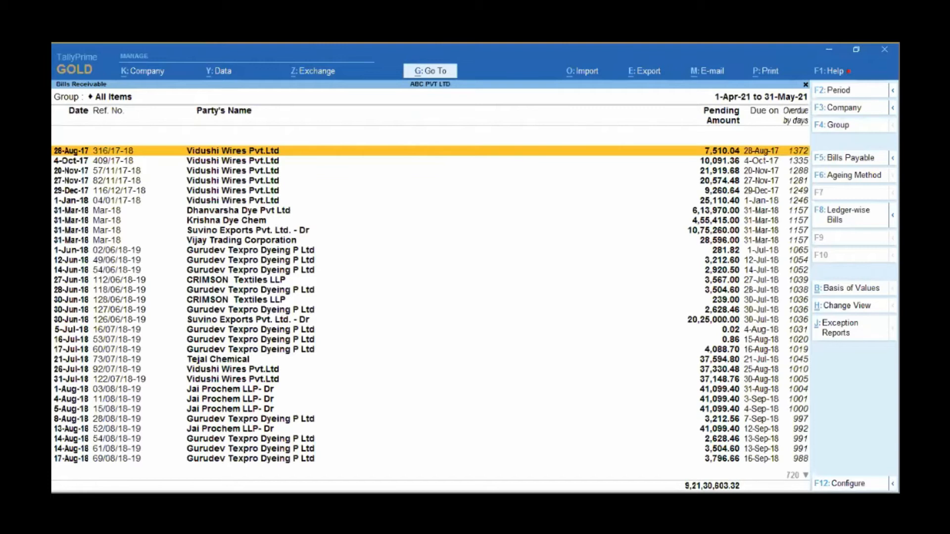
key(Escape)
key(Escape)
key(Escape)
key(Escape)
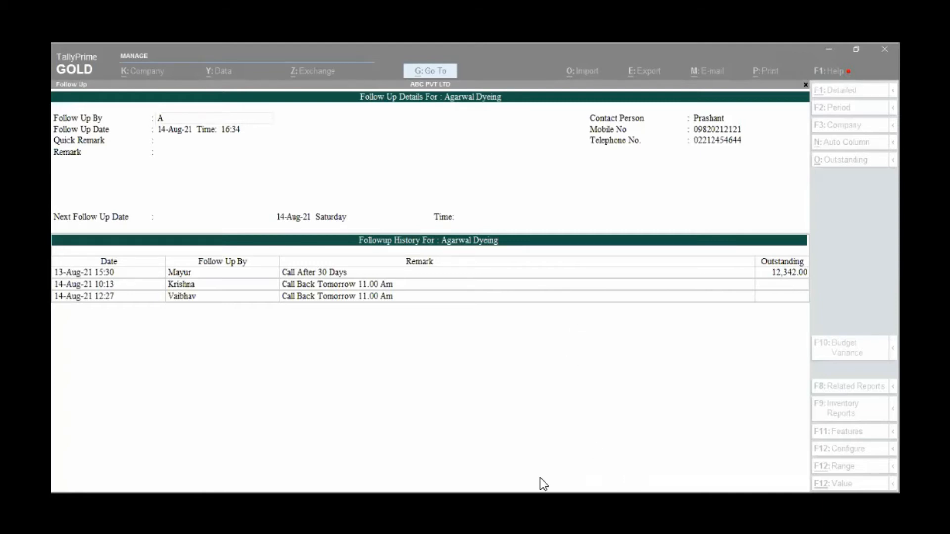
- Discard the unfinished follow-up entry for Agarwal Dyeing and return to the Gateway of Tally
click(498, 350)
key(BackSpace)
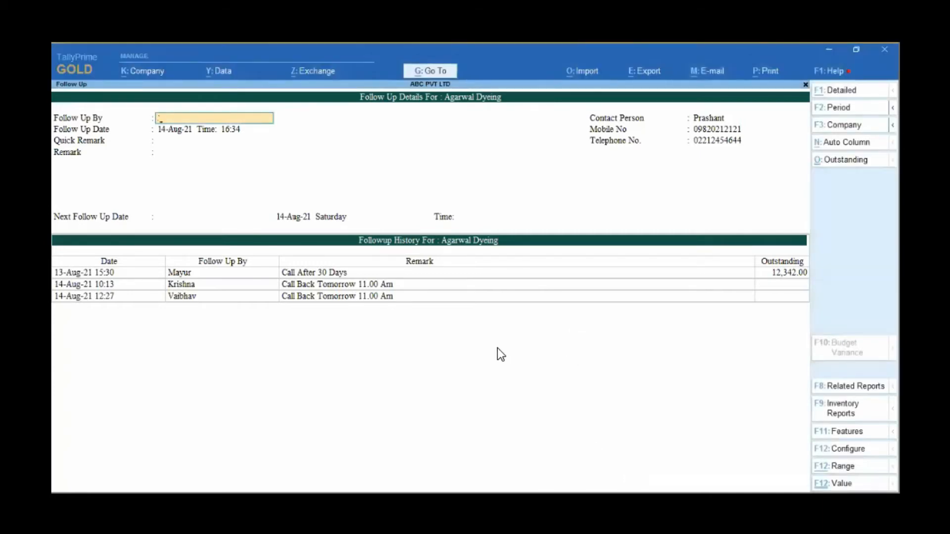
key(Escape)
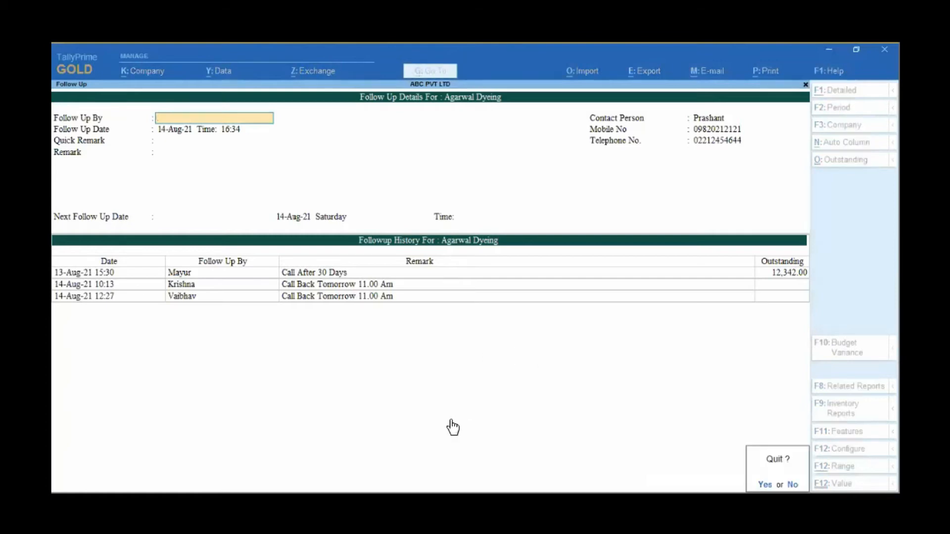
key(y)
key(Escape)
key(Escape)
key(Escape)
key(Escape)
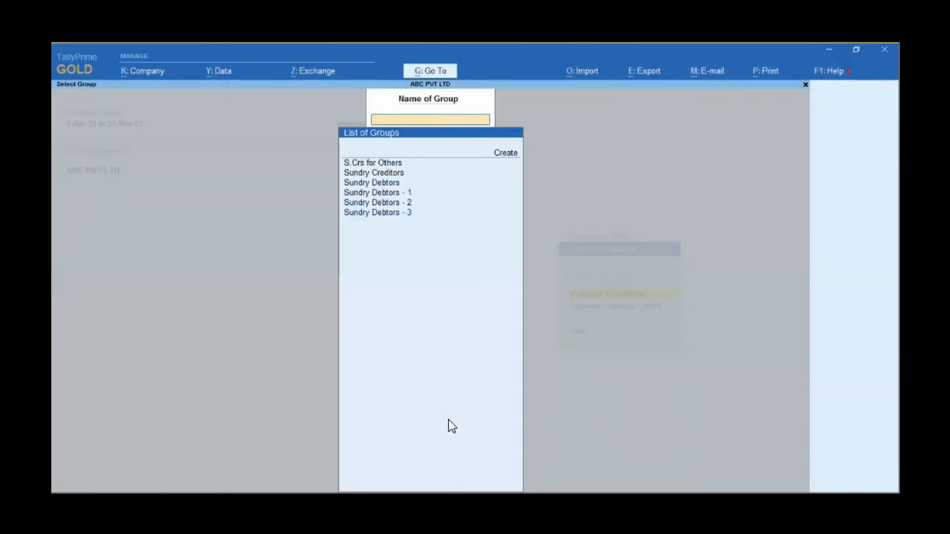
key(Escape)
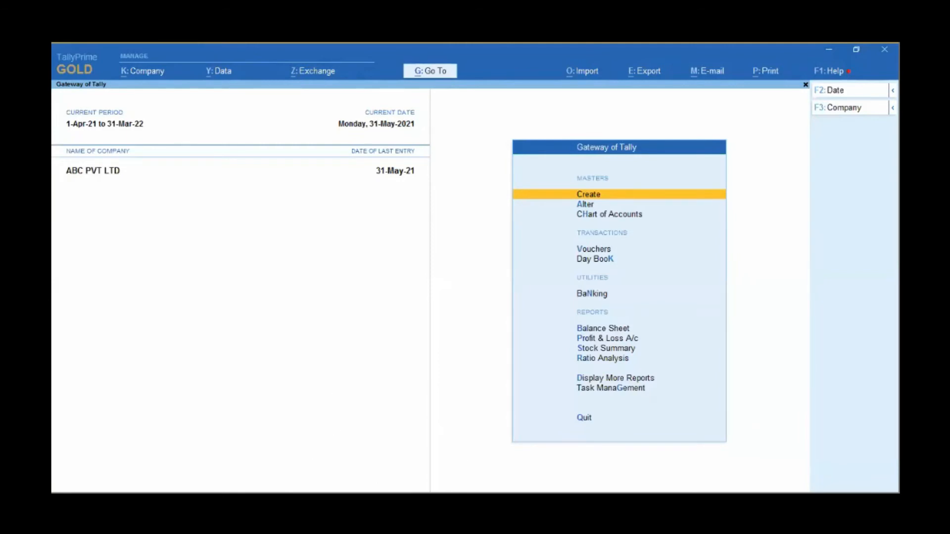
- Open the Task Management Followup Customers report for Sundry Debtors and find Agarwal Dyeing within Sundry Debtors - 1
click(635, 390)
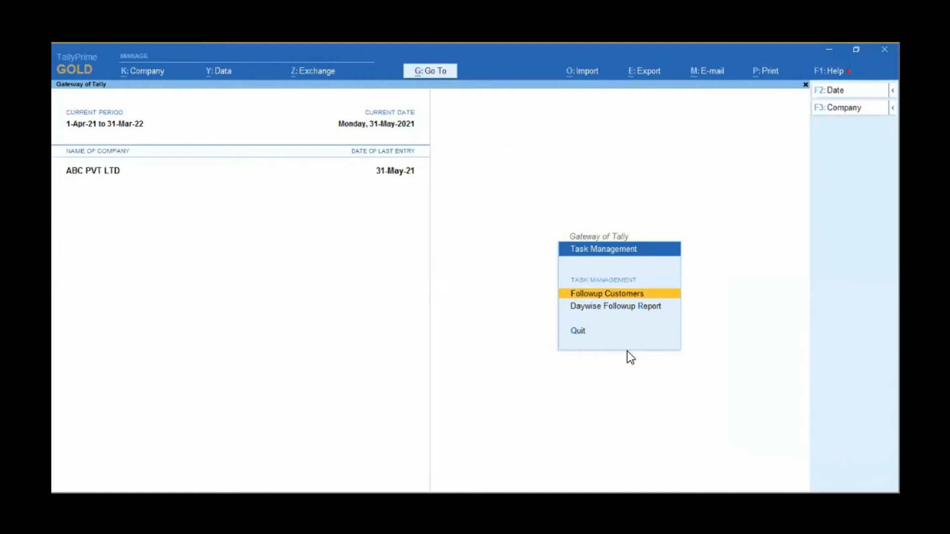
key(Return)
key(Down)
key(Down)
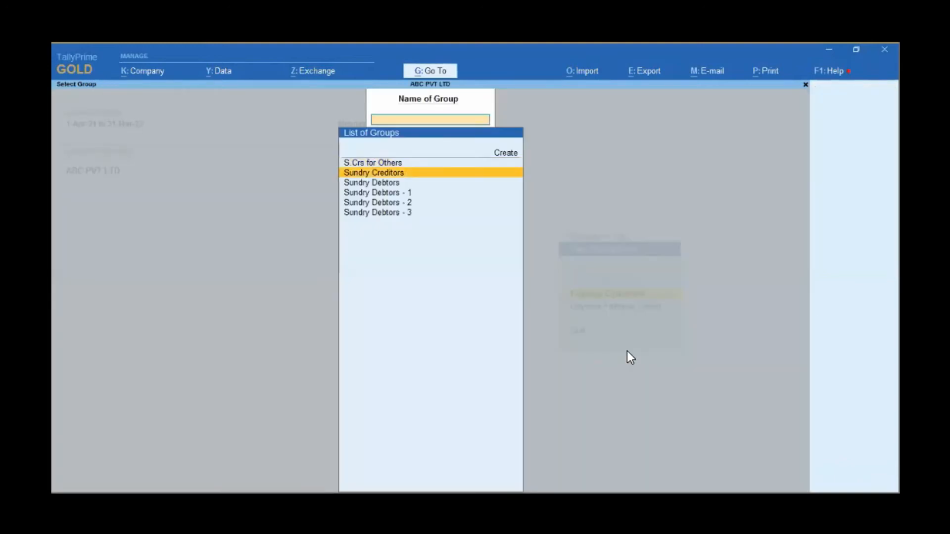
key(Return)
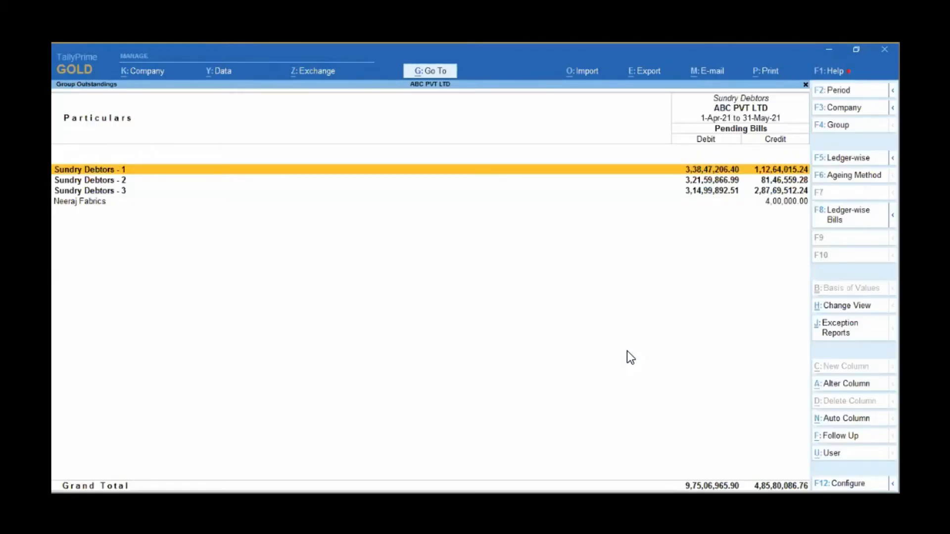
key(Return)
key(Down)
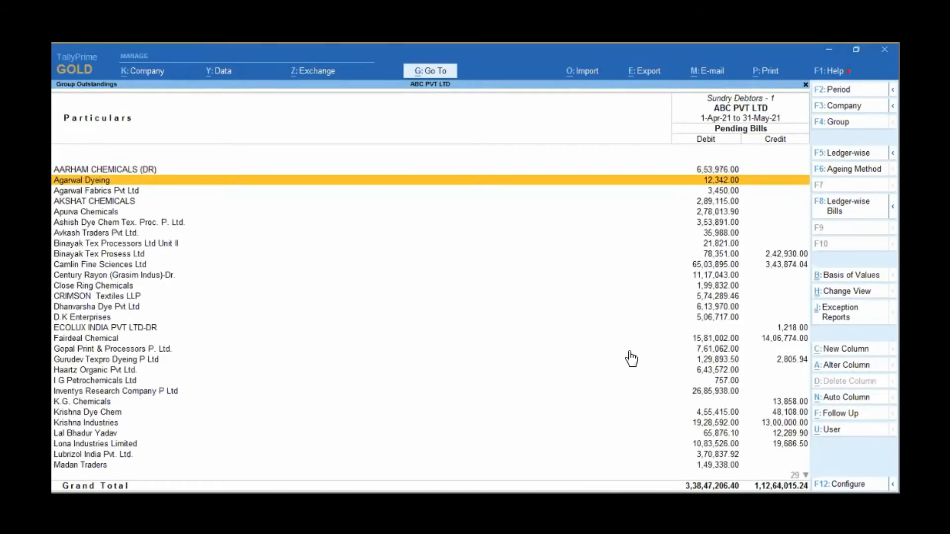
- Start a follow-up entry for Agarwal Dyeing and fill in the name of the person following up
key(Return)
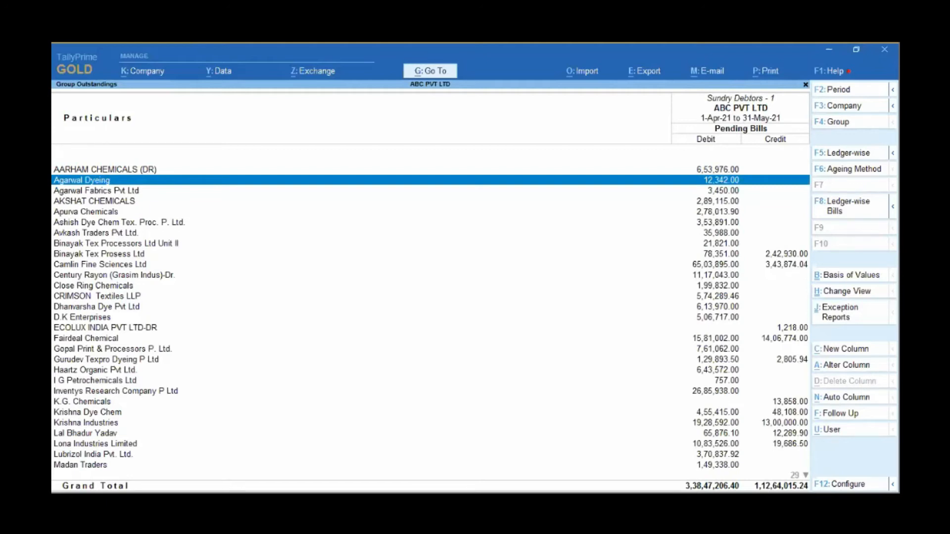
key(alt+f)
text(A)
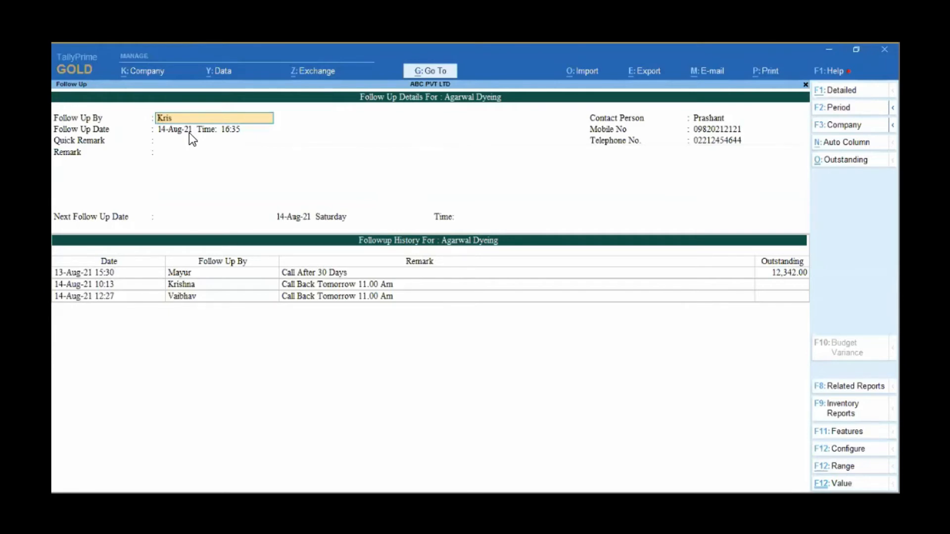
key(Return)
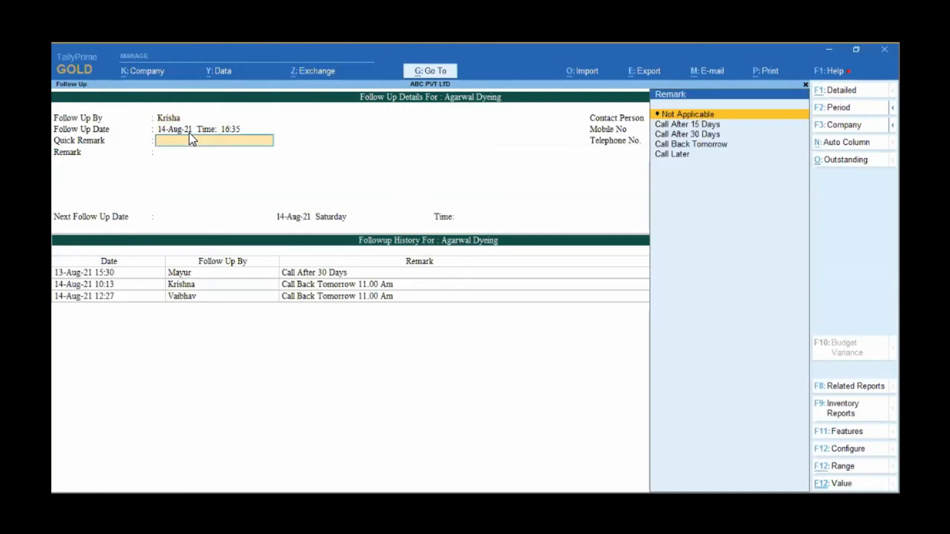
key(shift+Tab)
text(K)
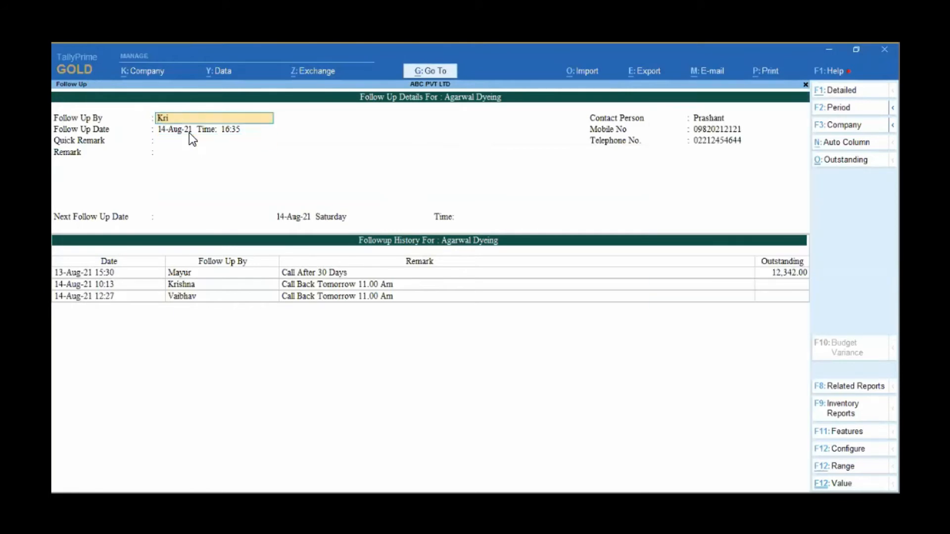
text(rishna)
key(Return)
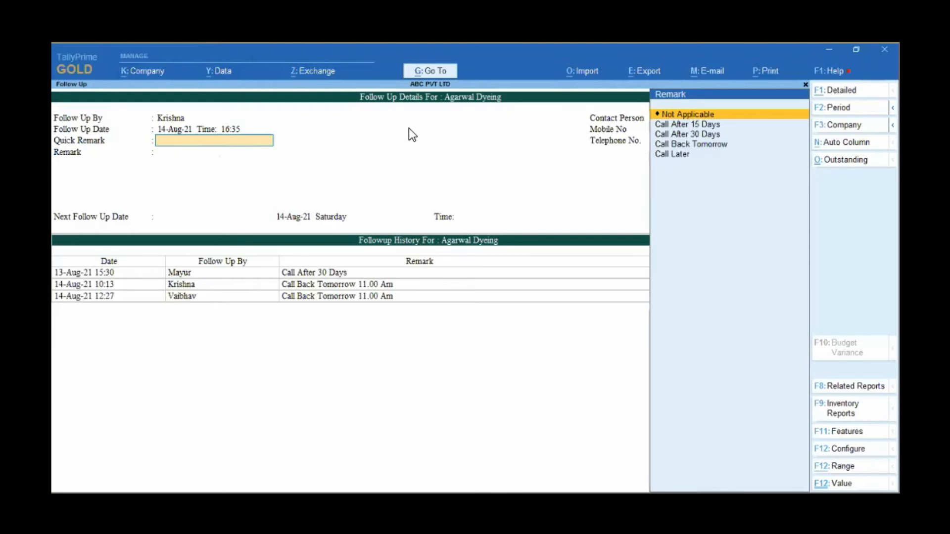
- Choose the quick remark Call Back Tomorrow and extend the remark to "Call Back Tomorrow 11.00 Am"
click(691, 145)
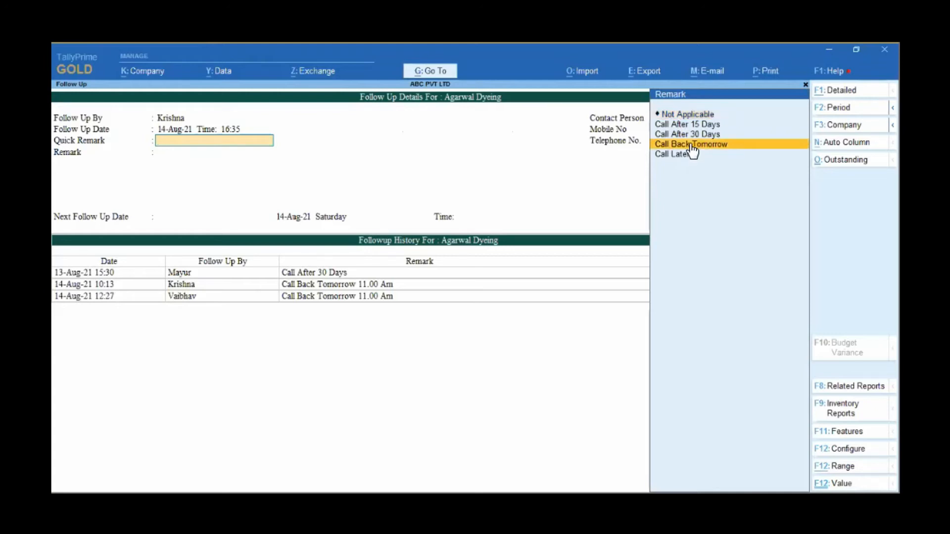
click(691, 143)
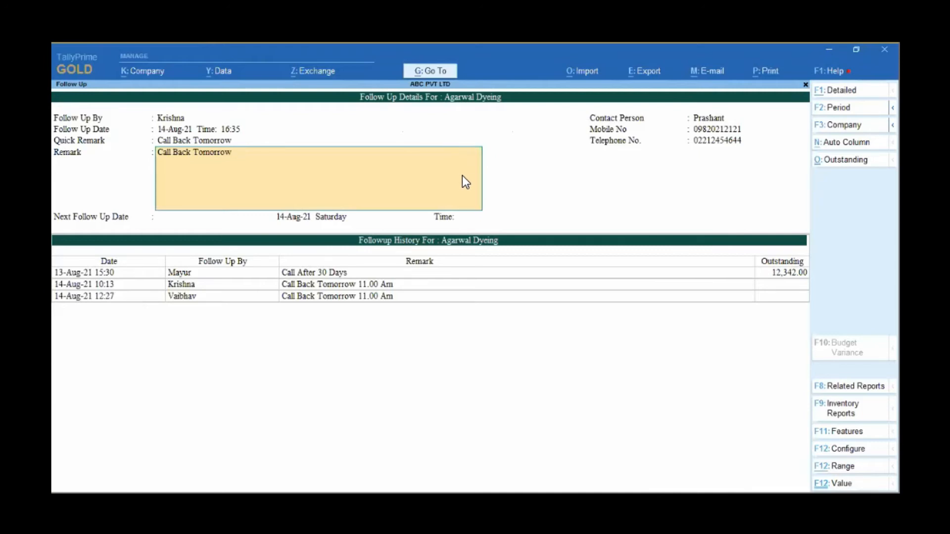
text(11.00 Am)
key(Return)
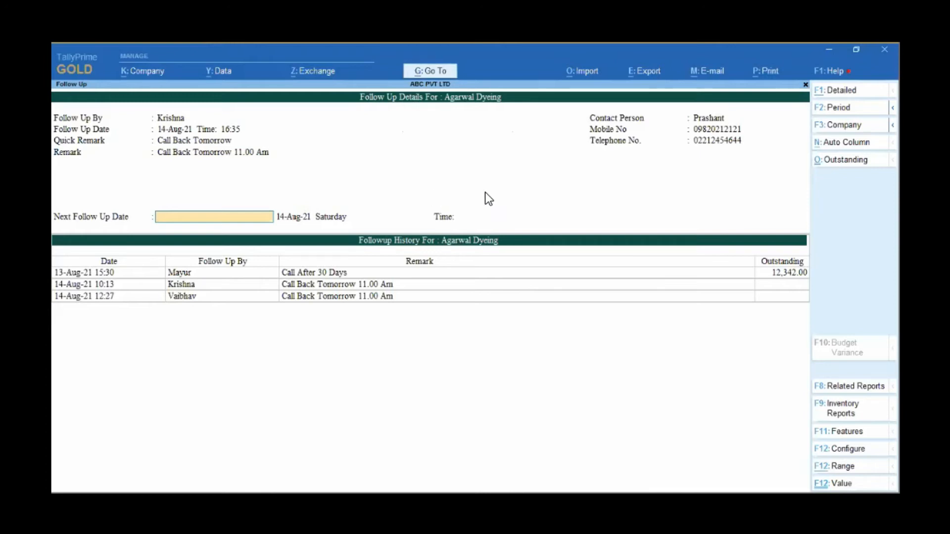
- Set the next follow-up to Sunday, 15-Aug-21, at 11.00 Am
key(space)
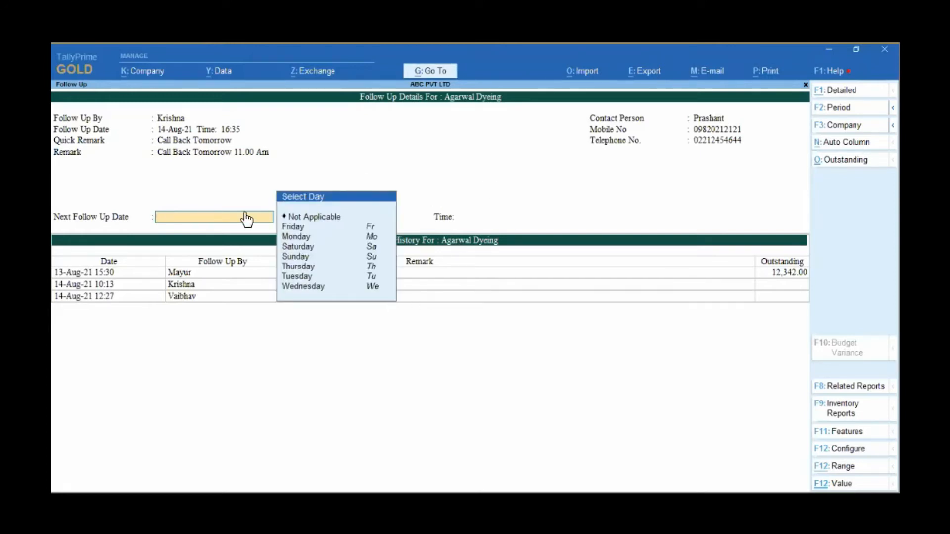
click(298, 257)
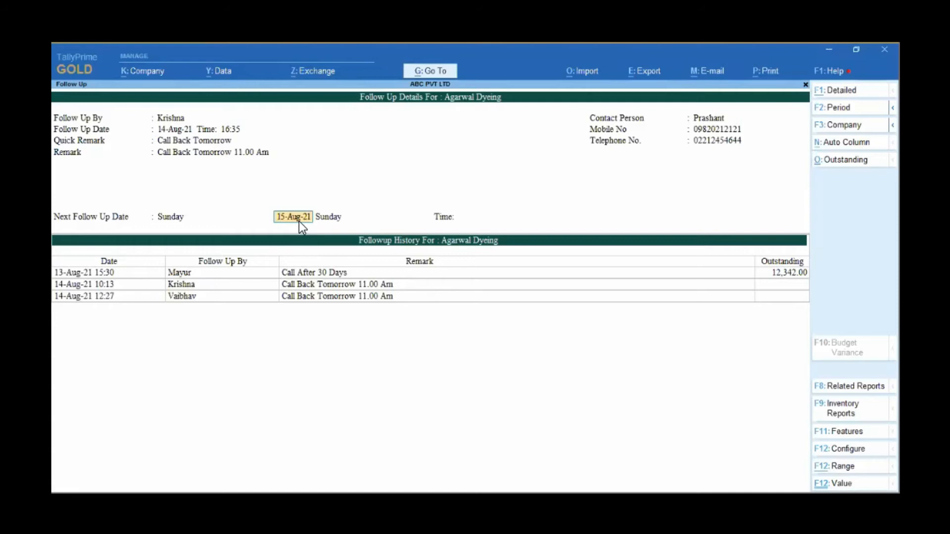
key(Return)
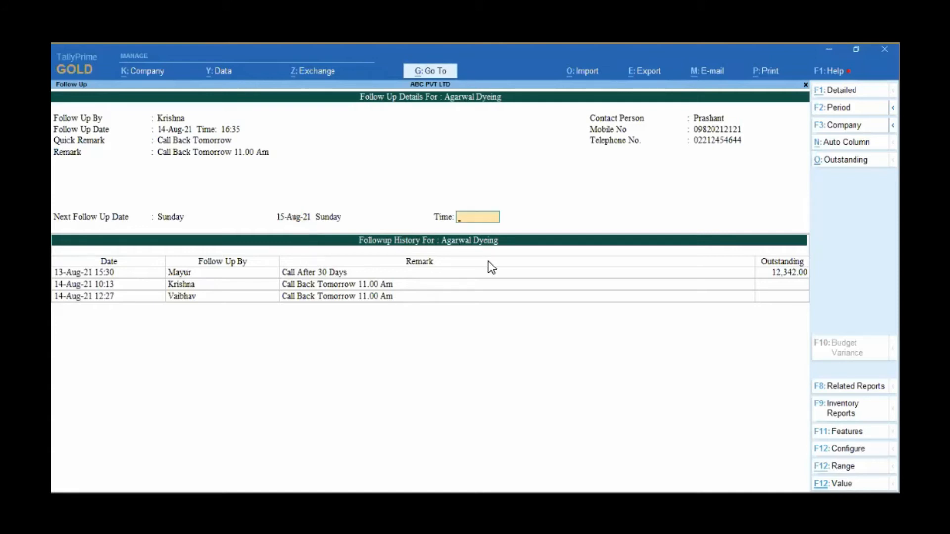
text(11.00 Am)
key(Return)
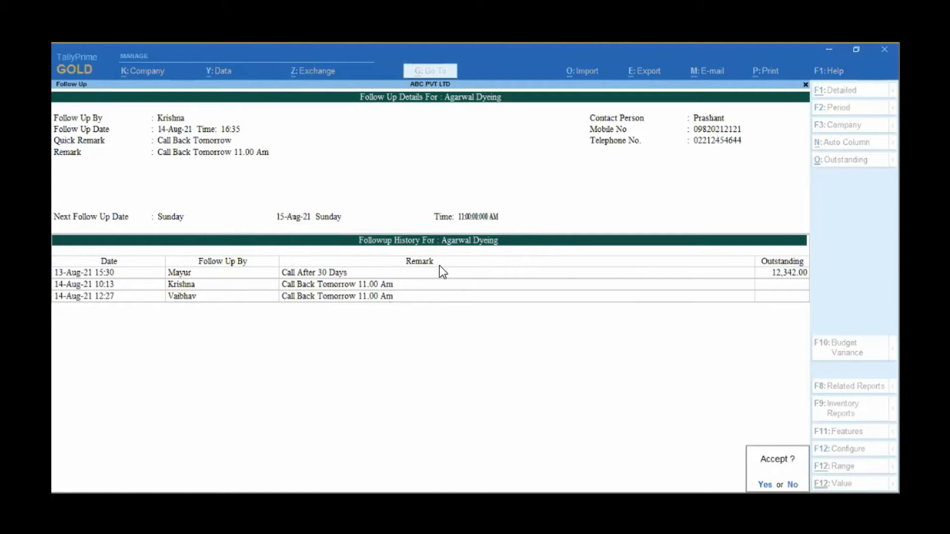
- Accept the Agarwal Dyeing follow-up with its remark sent, and back out to Task Management
key(Return)
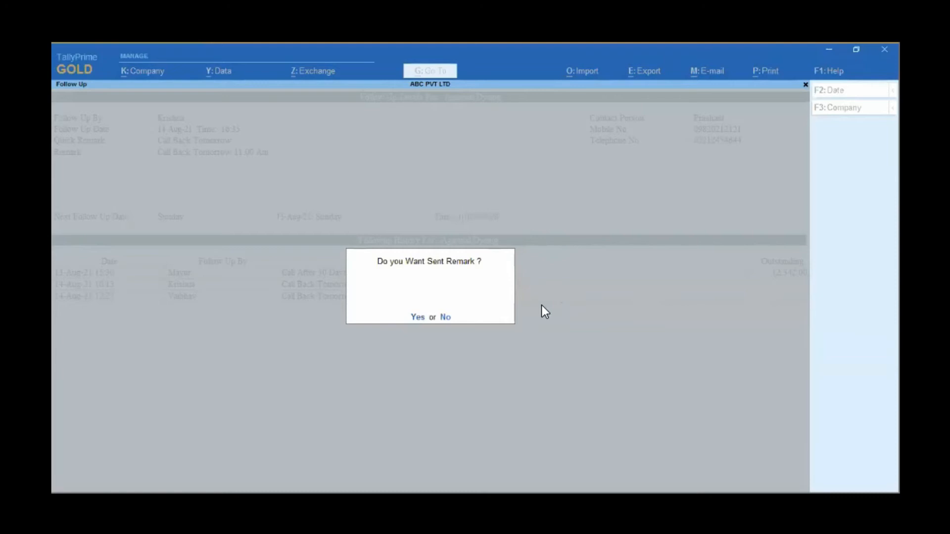
key(y)
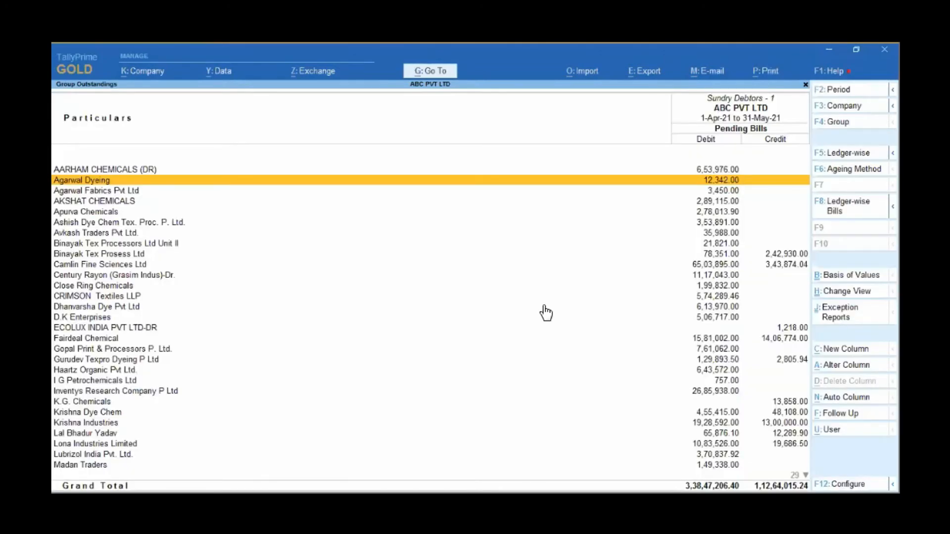
key(Escape)
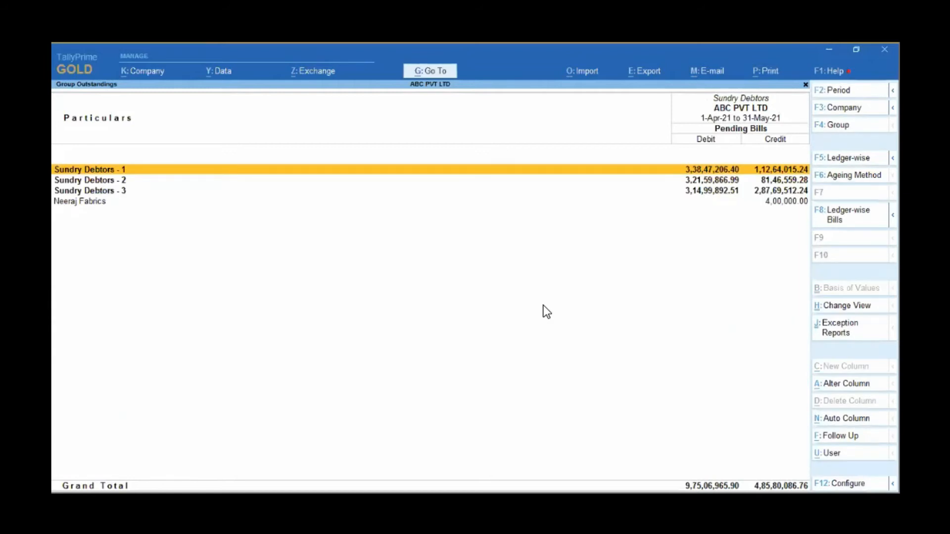
key(Escape)
key(Escape)
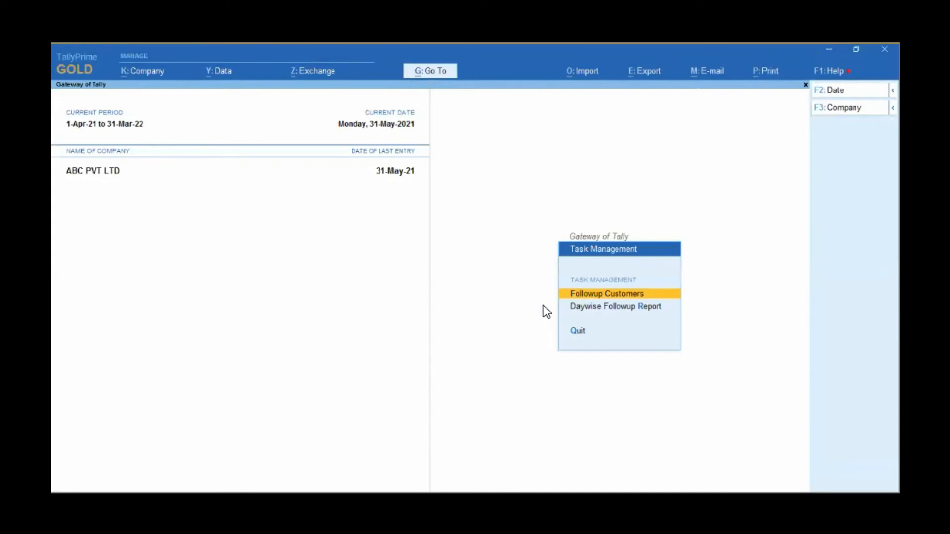
- Open the Daywise Followup Report and filter it to a single party
key(Down)
key(Return)
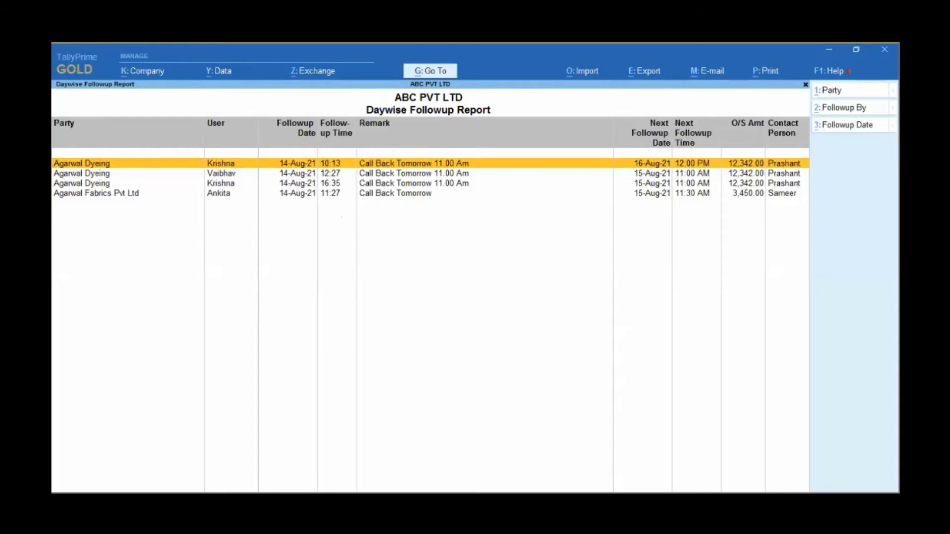
key(1)
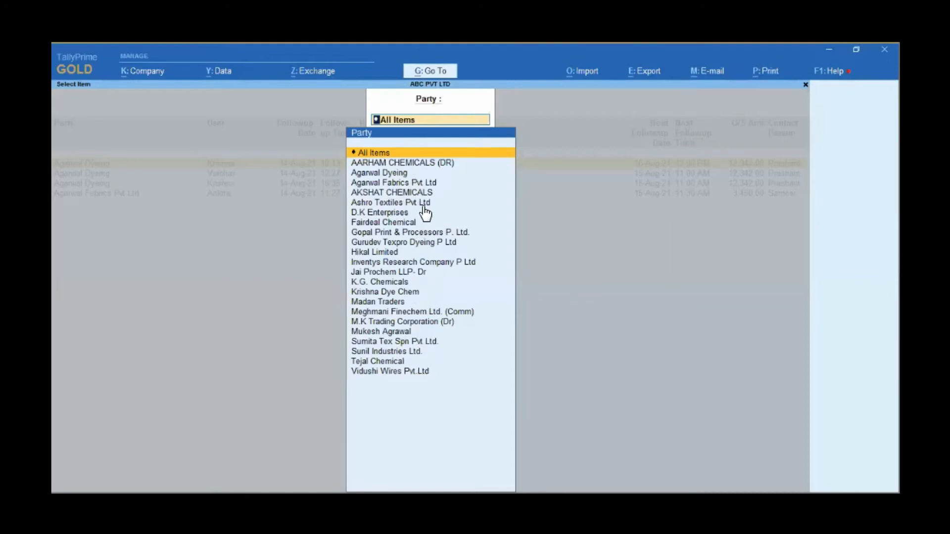
key(Down)
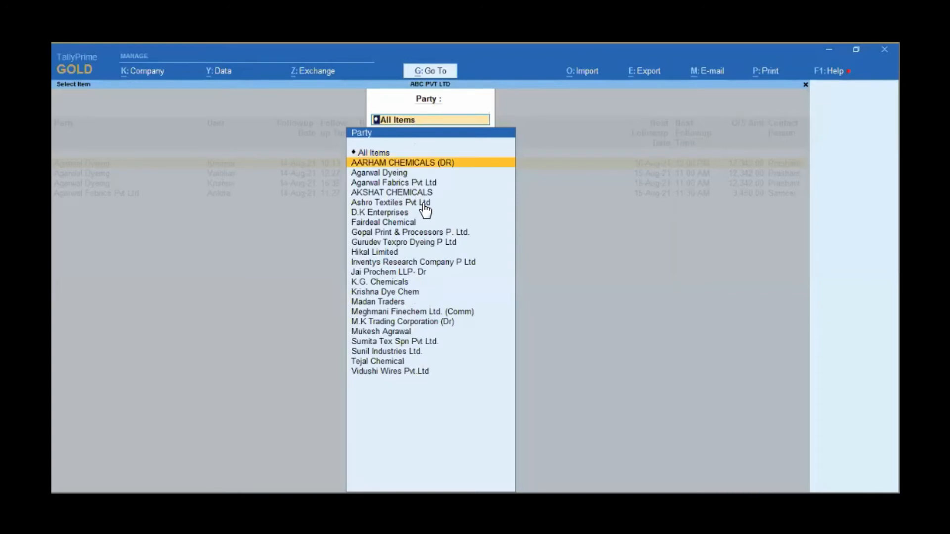
key(Down)
key(Return)
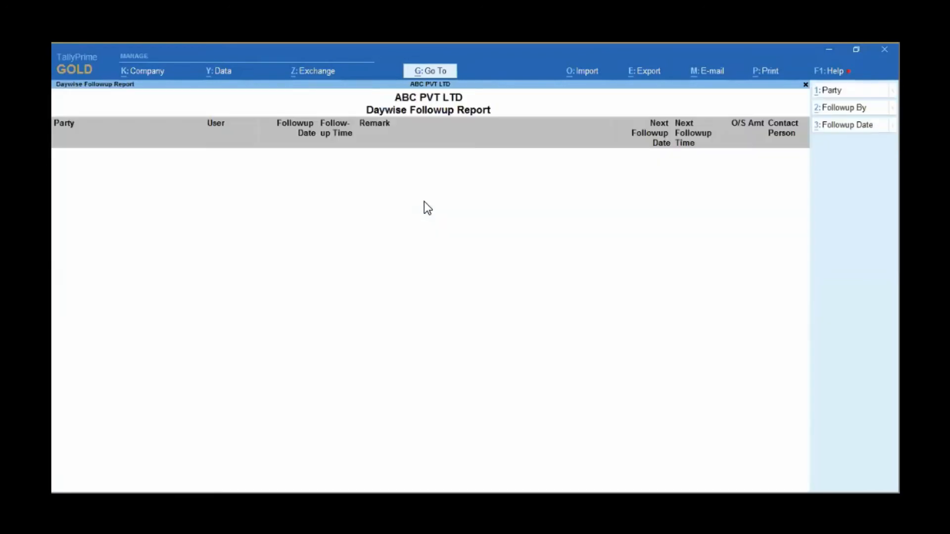
- Reopen the Daywise Followup Report without the party filter and restrict Followup By to the fifth person listed
key(Escape)
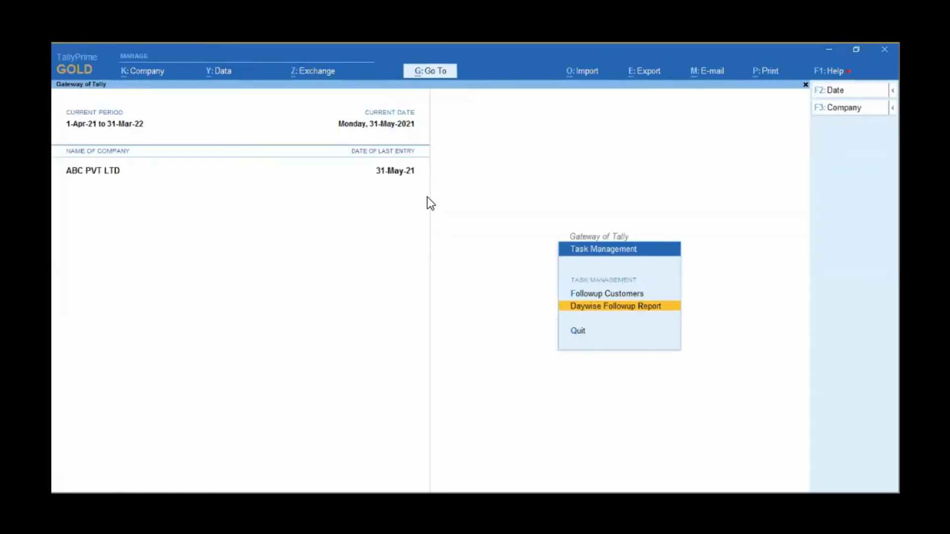
key(Return)
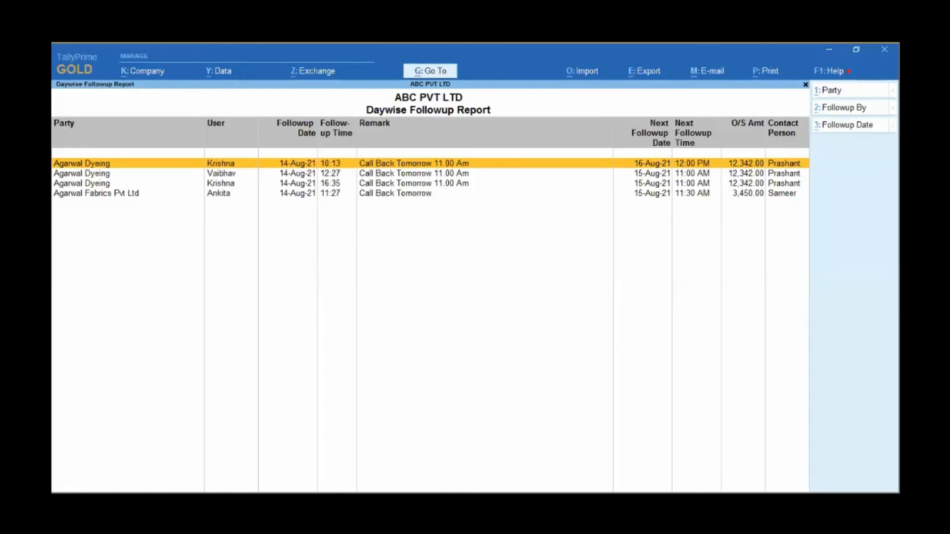
key(2)
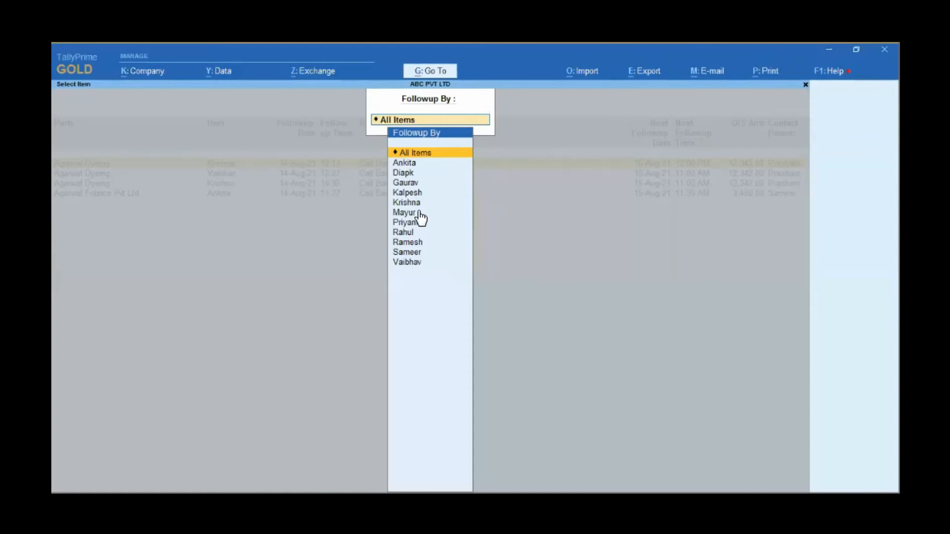
key(Down)
key(Down)
key(Down)
key(Down)
key(Down)
key(Return)
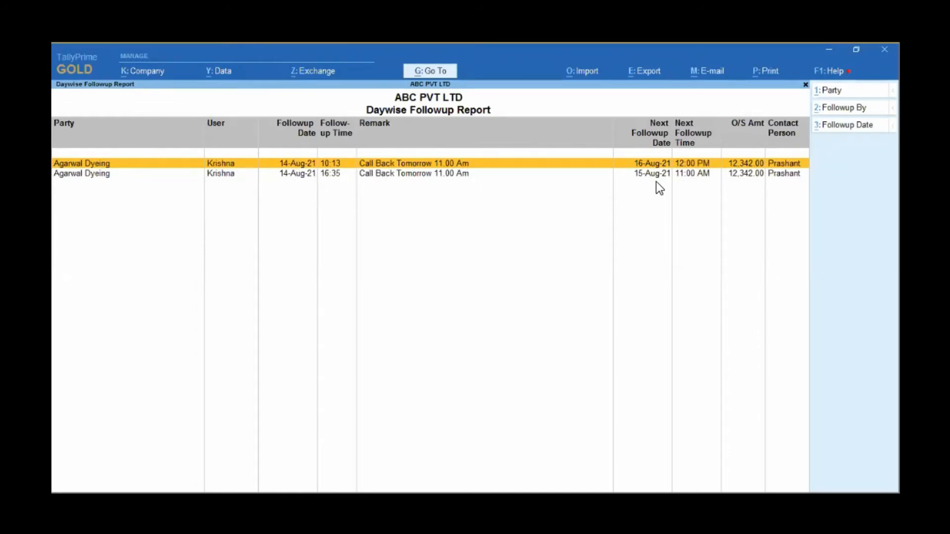
- Set the follow-up date range of the person-filtered report from 13-Aug-21 to 14-Aug-21
key(3)
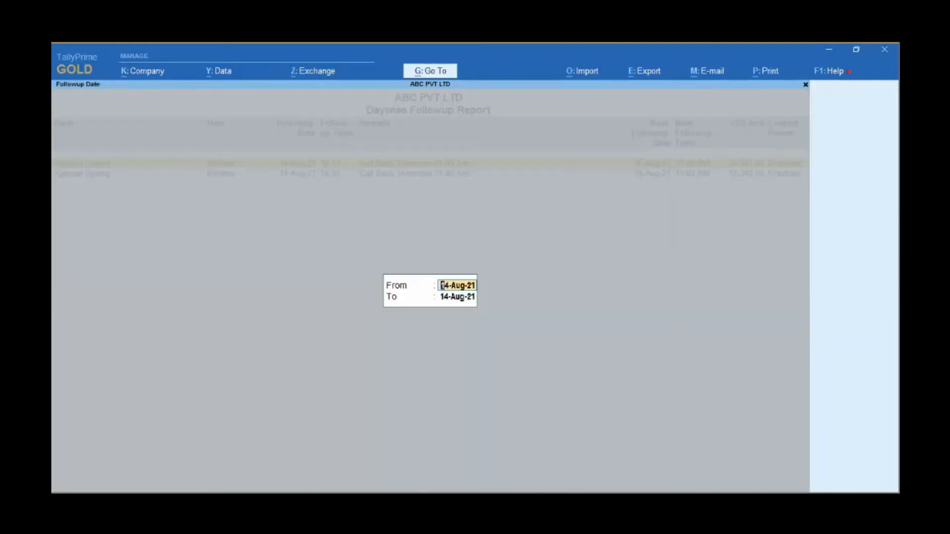
text(13.8)
key(Return)
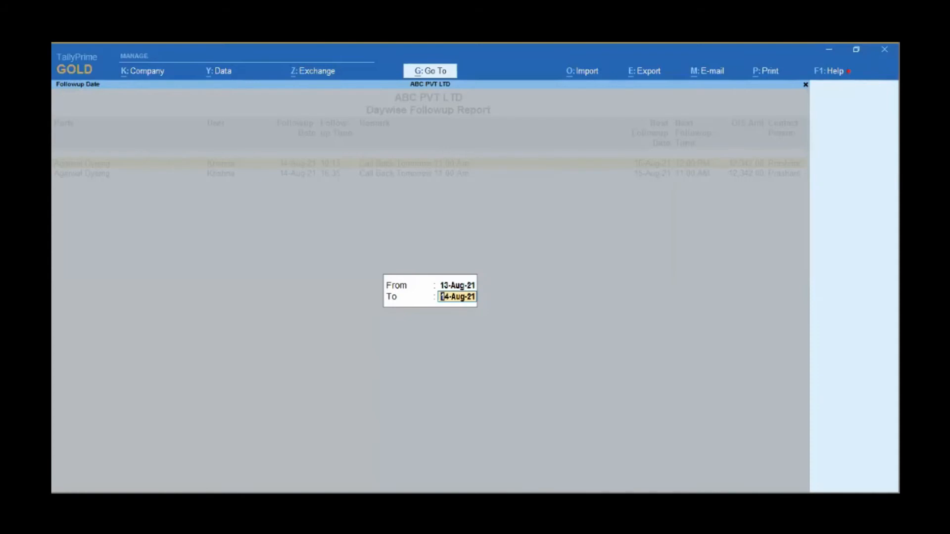
key(Return)
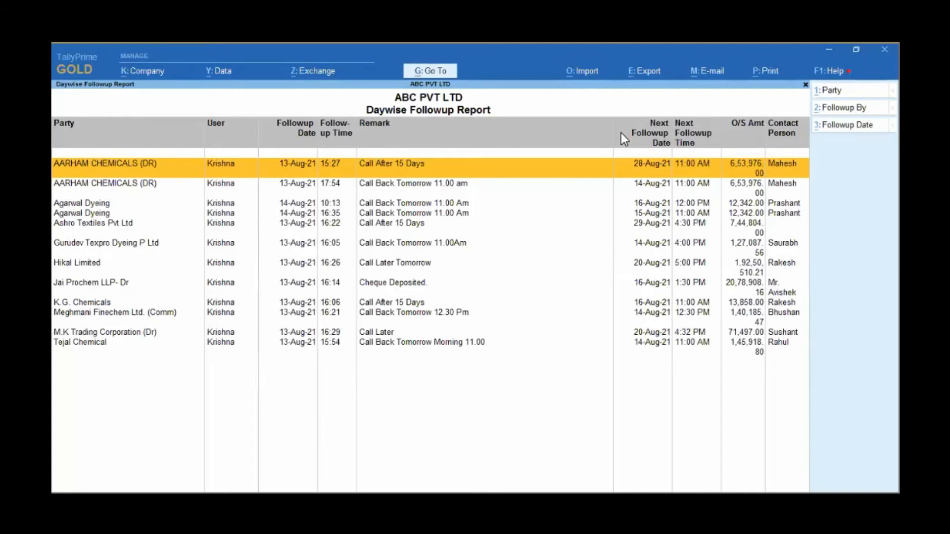
- Reopen the Daywise Followup Report for all persons and set its follow-up dates from 13-Aug-21 to 14-Aug-21
key(Escape)
key(Return)
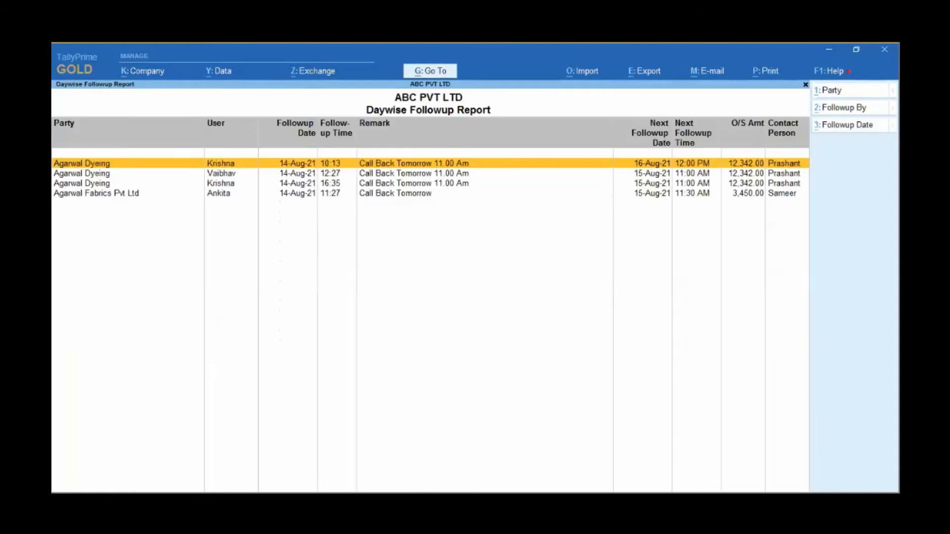
text(3)
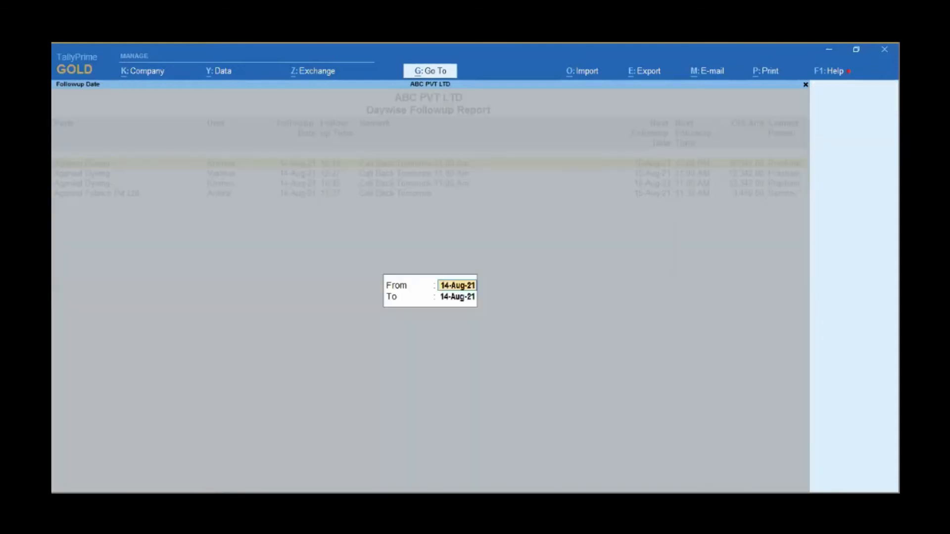
text(13.8.21)
key(Return)
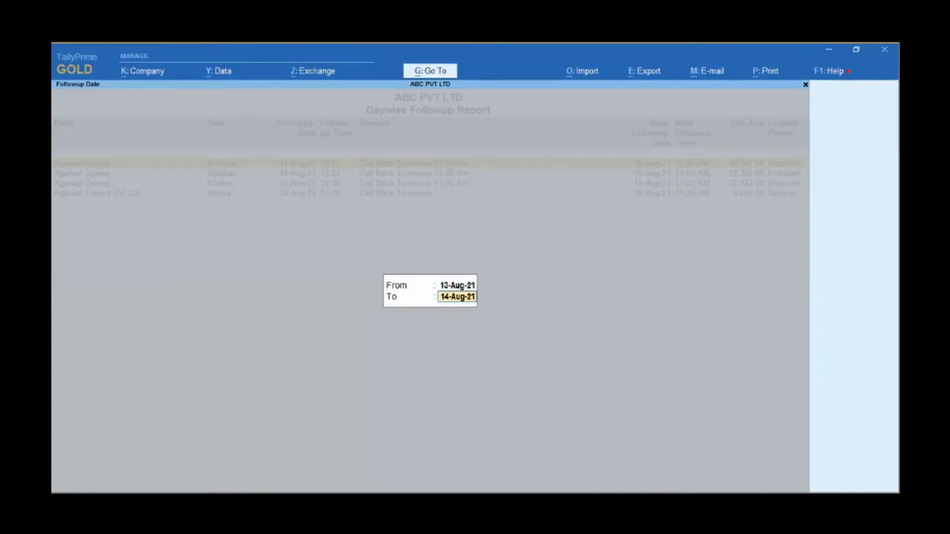
key(Return)
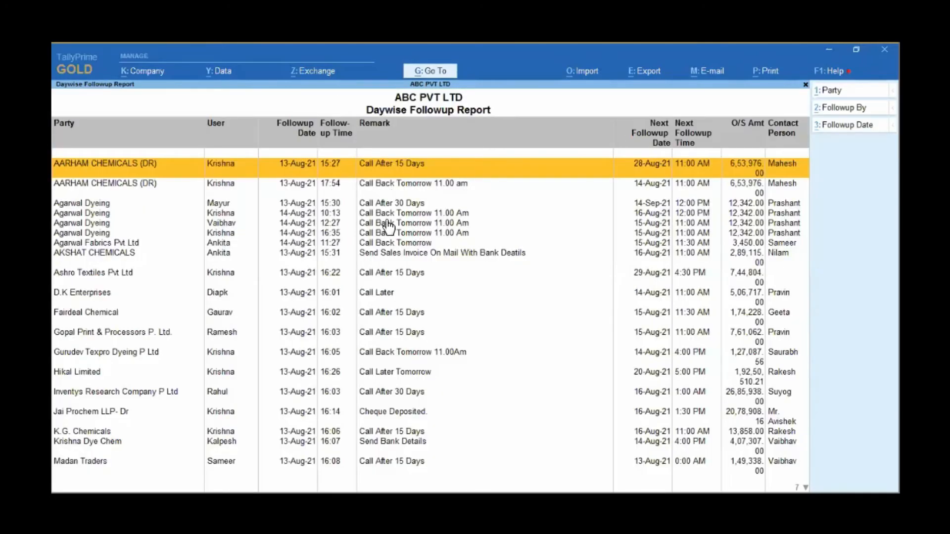
- Go through the two-day follow-up entries party by party, examining the users, remarks and next follow-up dates
key(Down)
key(Down)
key(Down)
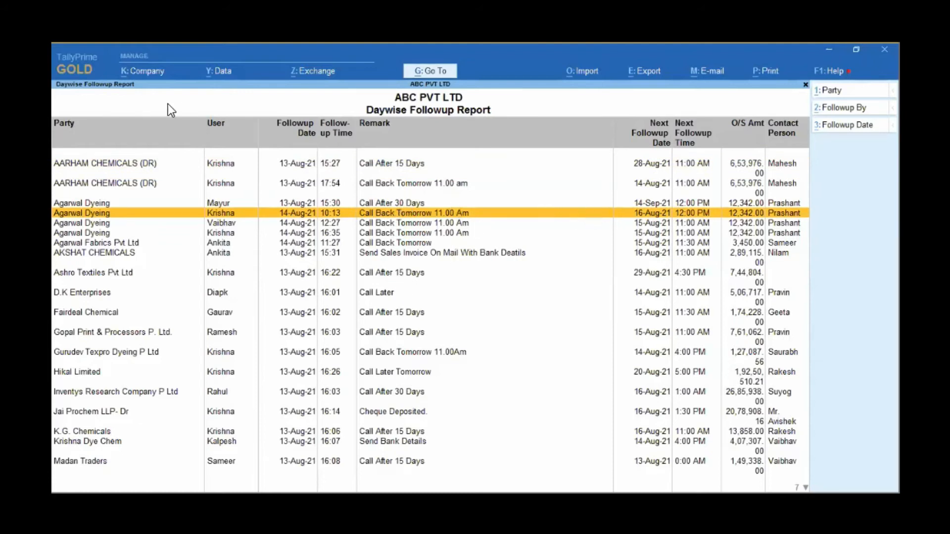
key(Down)
key(Down)
key(Down)
key(Down)
key(Down)
key(Down)
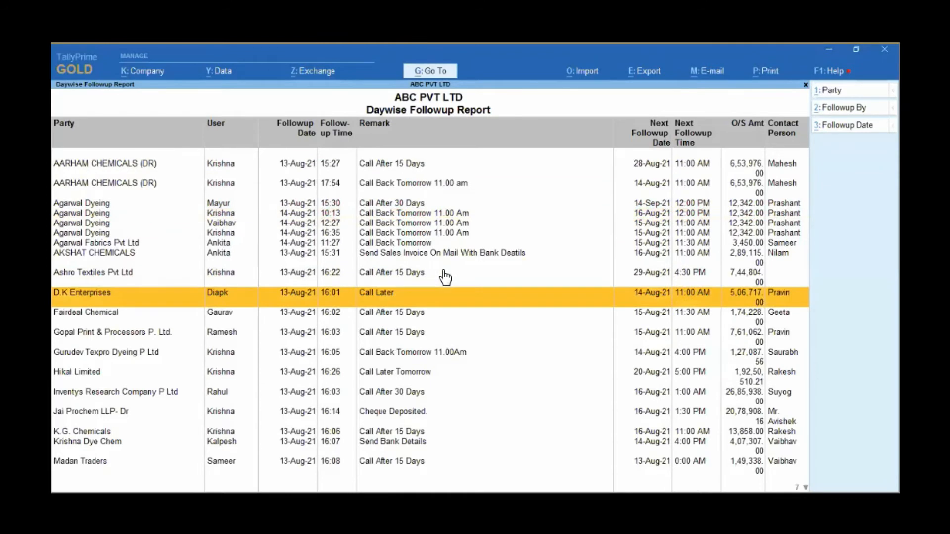
key(Down)
key(Down)
key(Down)
key(Down)
key(Down)
key(Down)
key(Down)
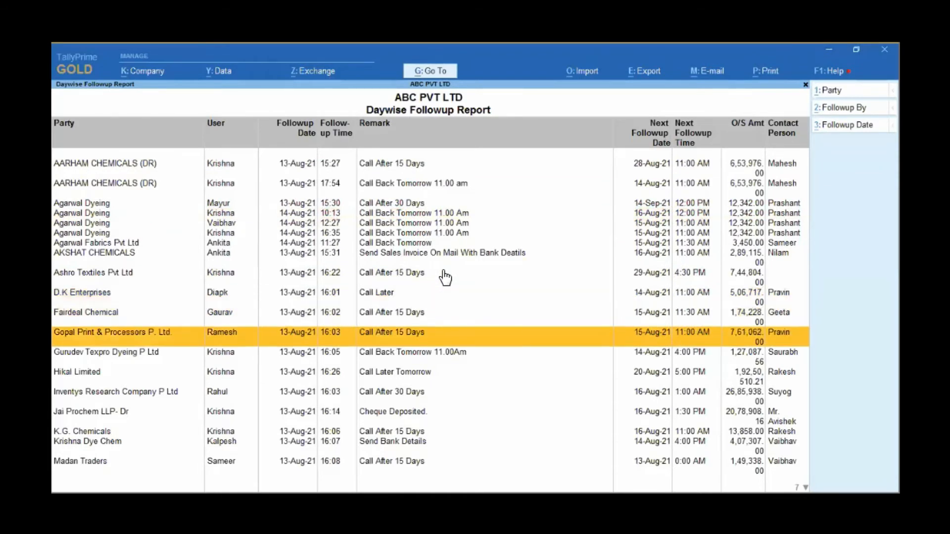